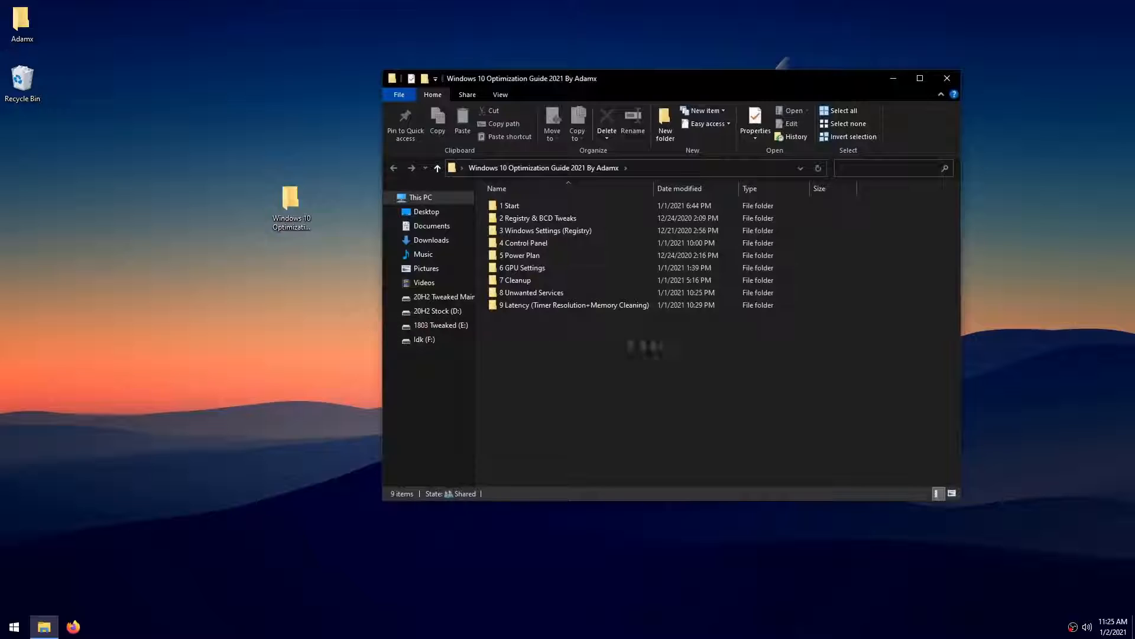
- Open the 1 Start folder inside the Windows 10 Optimization Guide folder
drag(906, 386, 484, 200)
click(724, 395)
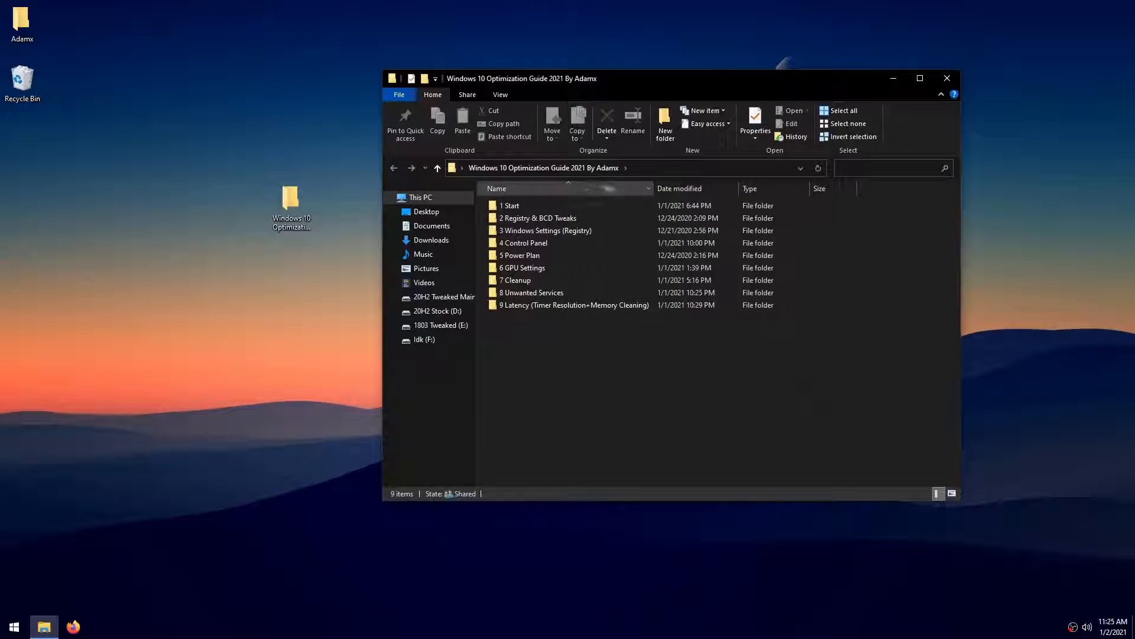
double_click(539, 205)
drag(718, 372, 482, 199)
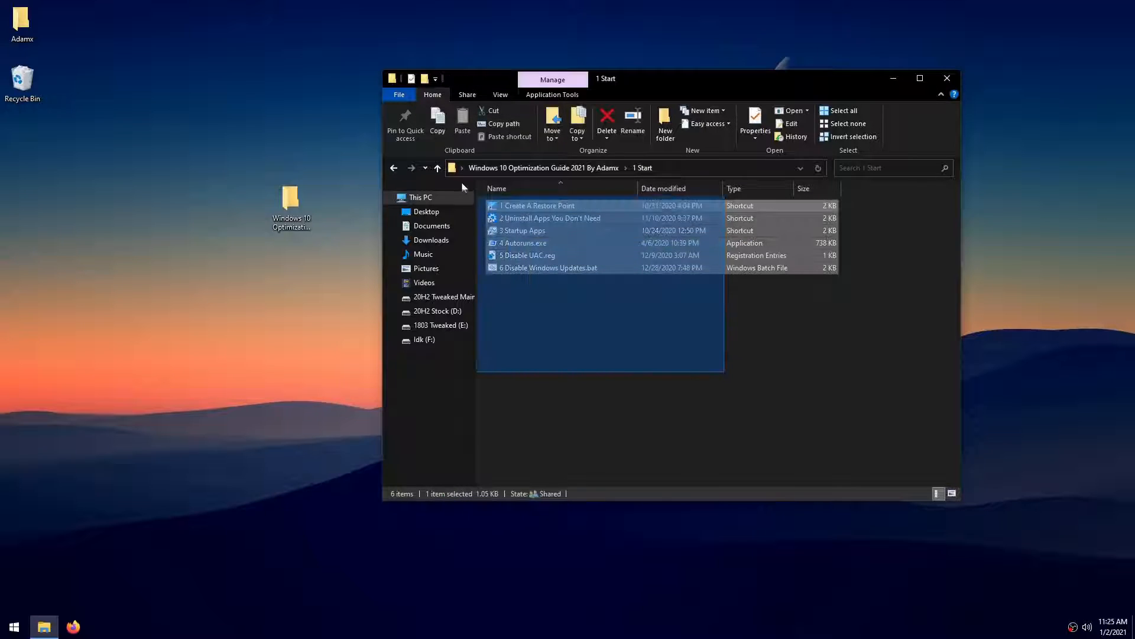
click(662, 349)
- Create a restore point described as "backup" using 1 Create A Restore Point, and close System Properties
double_click(551, 209)
scroll(204, 270, down, 1)
click(226, 277)
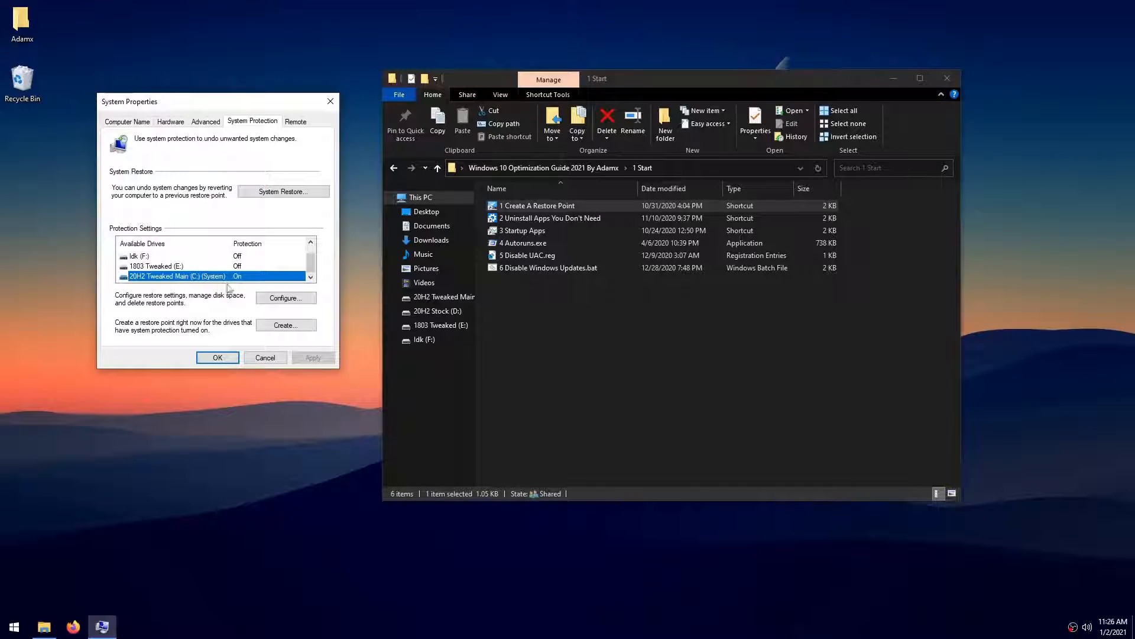
click(299, 324)
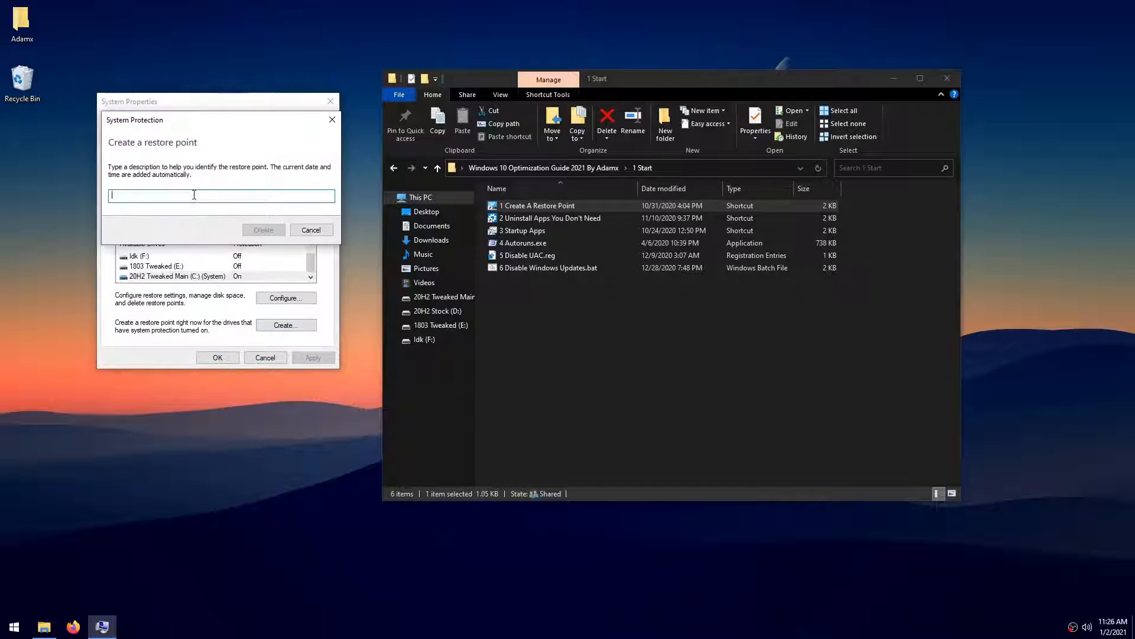
text(backup)
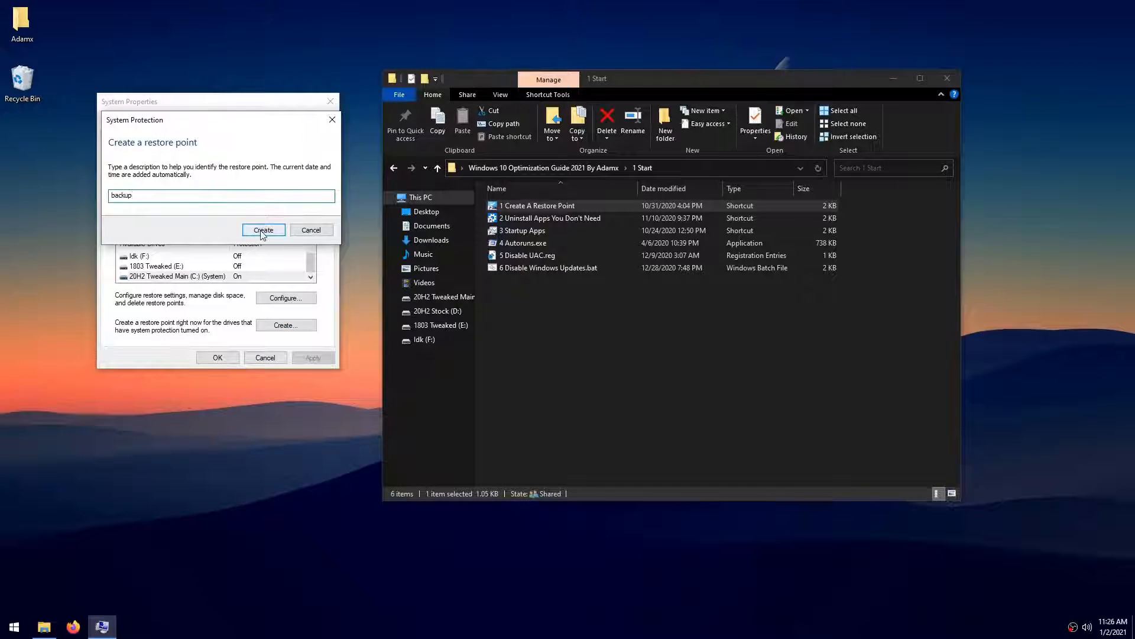
click(262, 231)
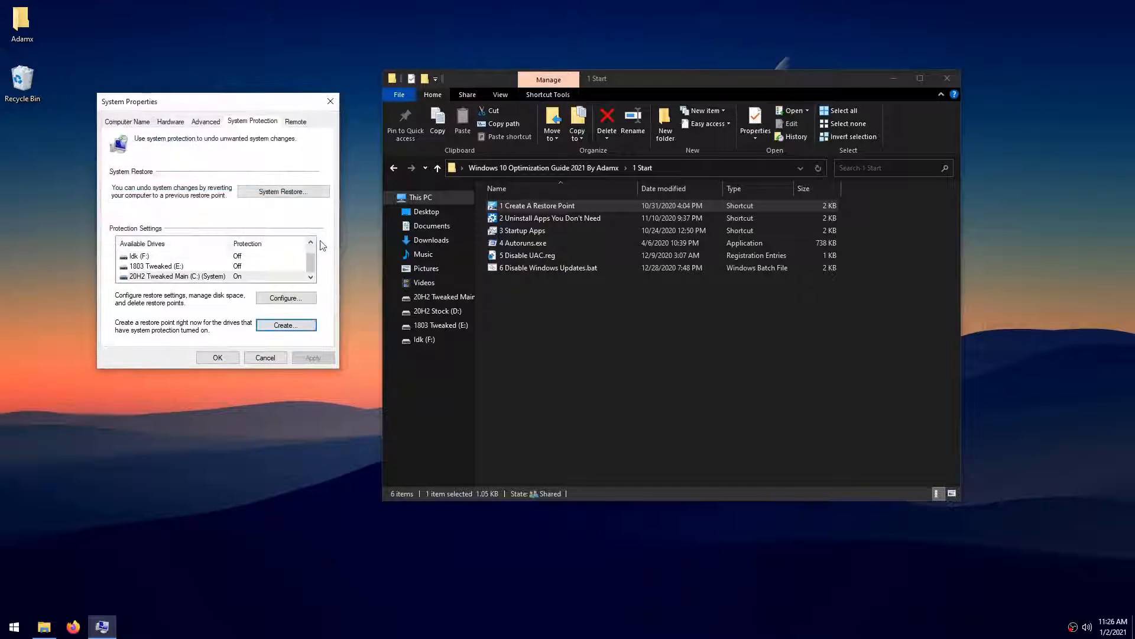
click(200, 357)
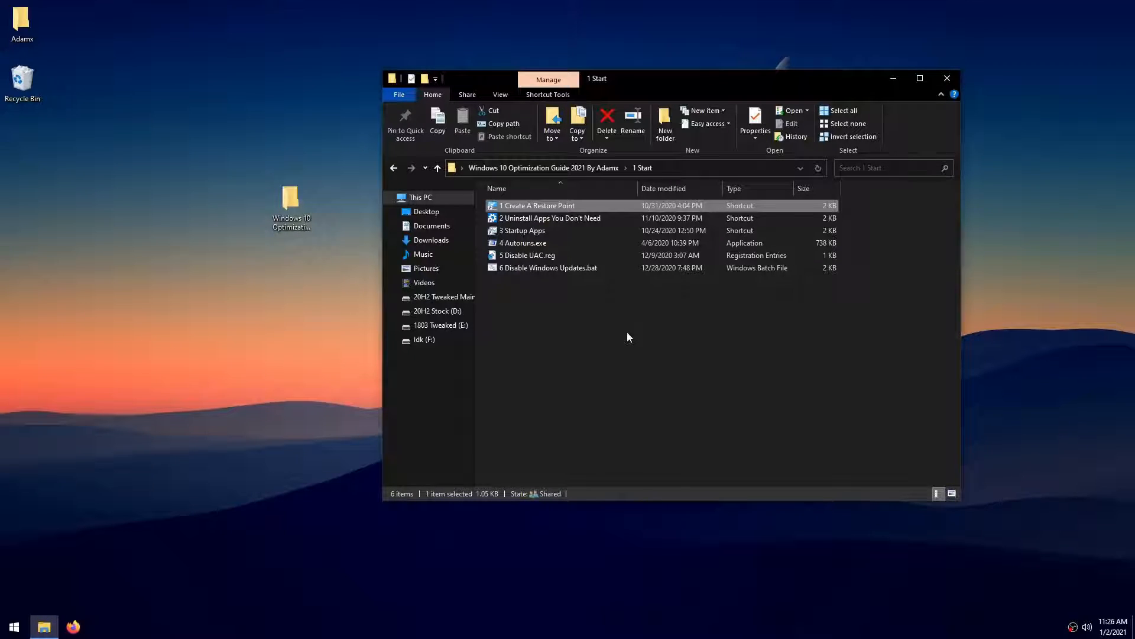
- Open 2 Uninstall Apps You Don't Need, look through the installed apps for unneeded programs, and close Settings
drag(671, 352, 564, 363)
click(563, 364)
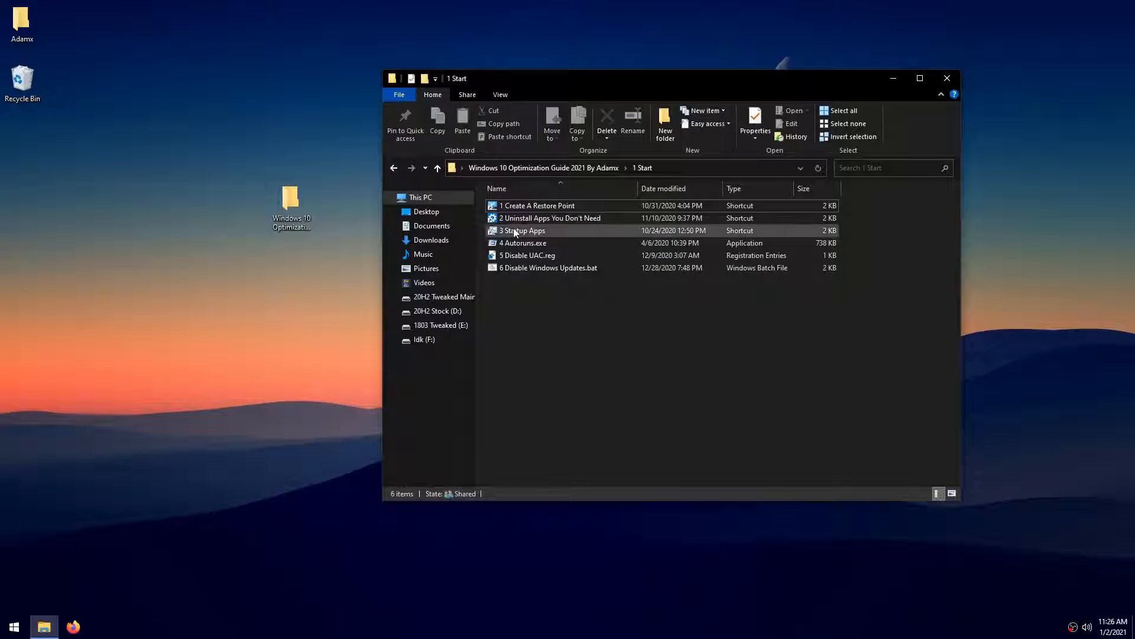
double_click(552, 220)
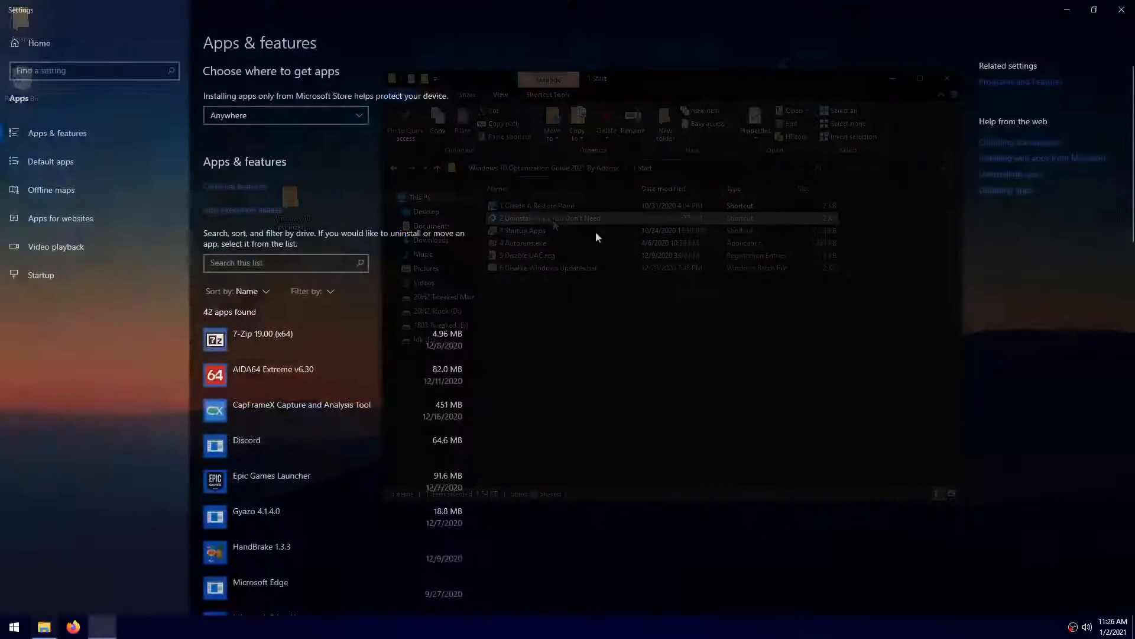
scroll(603, 229, down, 3)
scroll(604, 234, down, 8)
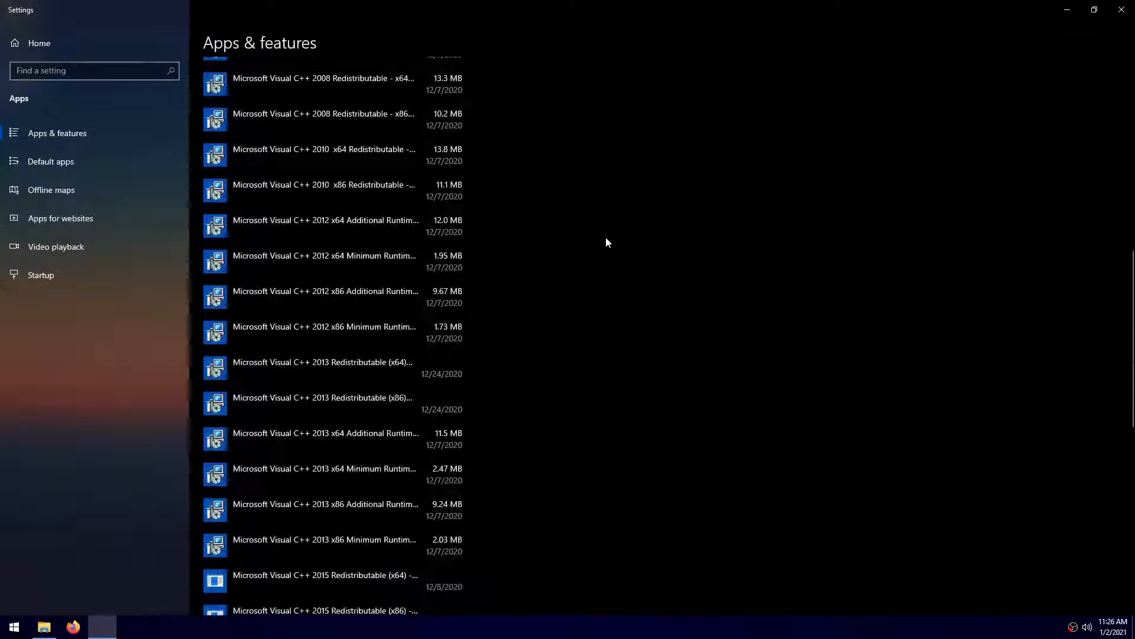
scroll(606, 238, up, 10)
scroll(608, 236, down, 3)
scroll(606, 237, up, 3)
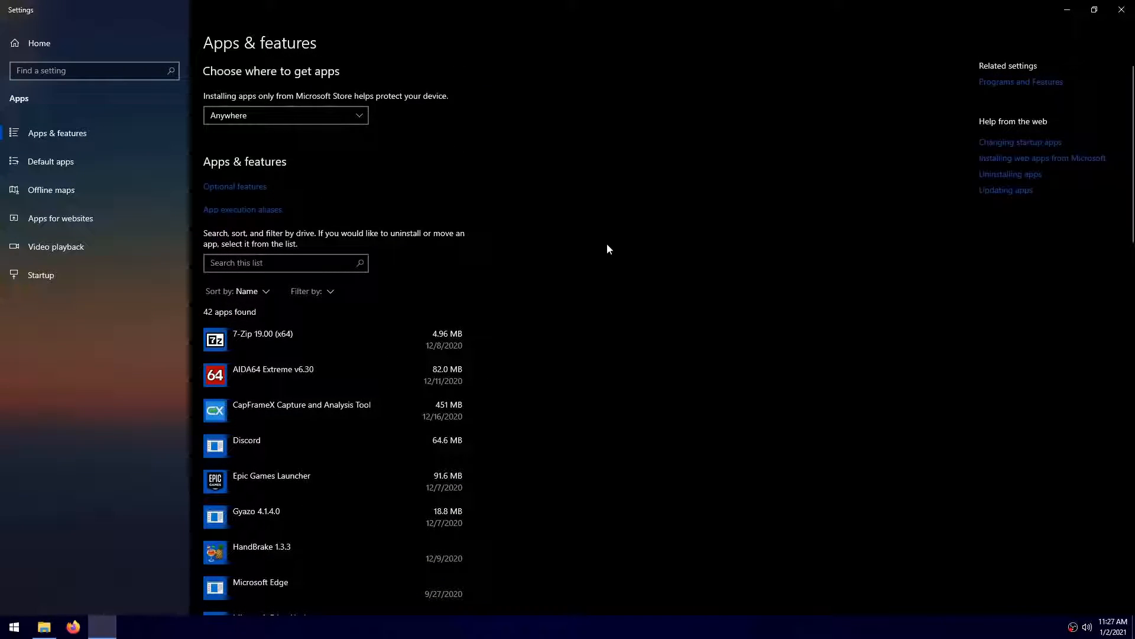
scroll(621, 260, down, 2)
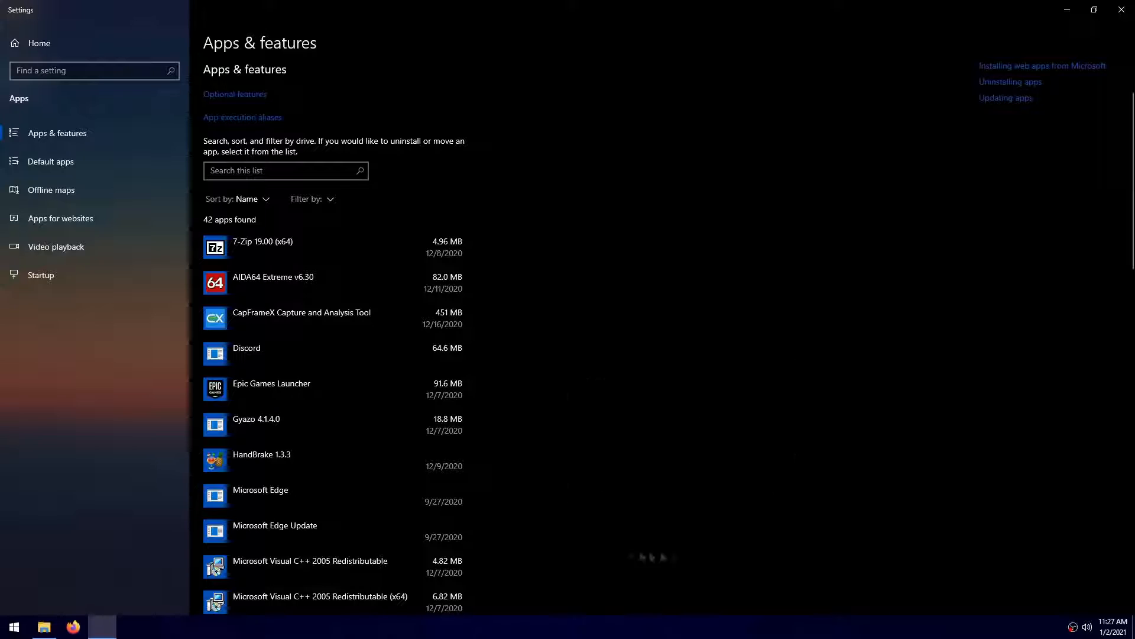
click(1122, 9)
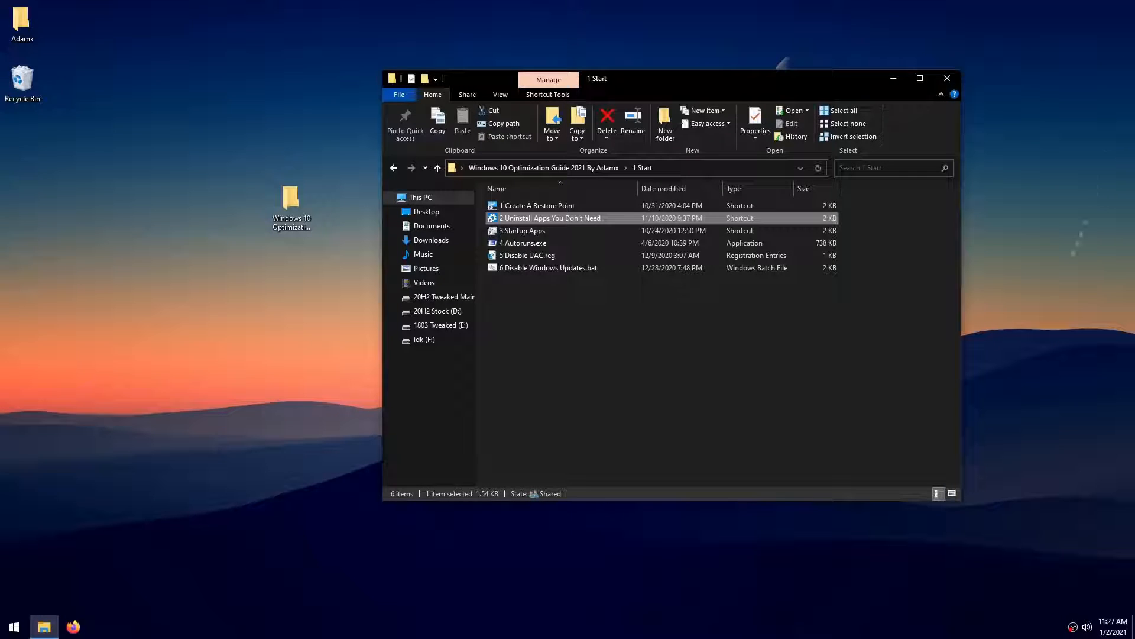
- Open 3 Startup Apps, check the MSIAfterburner startup entry, and close Task Manager
double_click(559, 231)
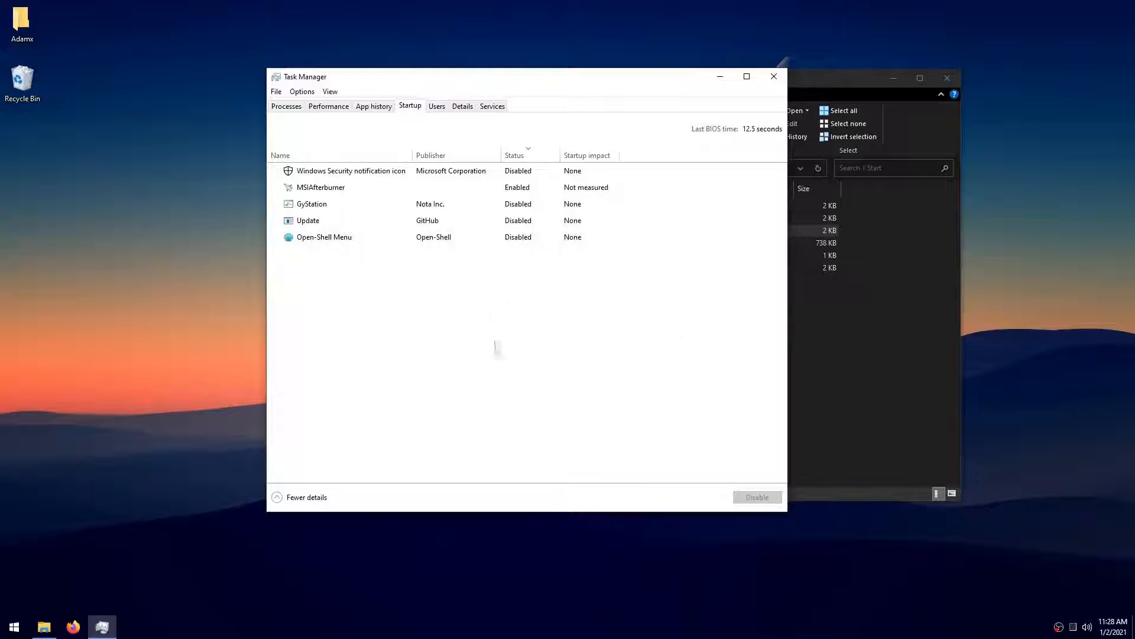
click(384, 192)
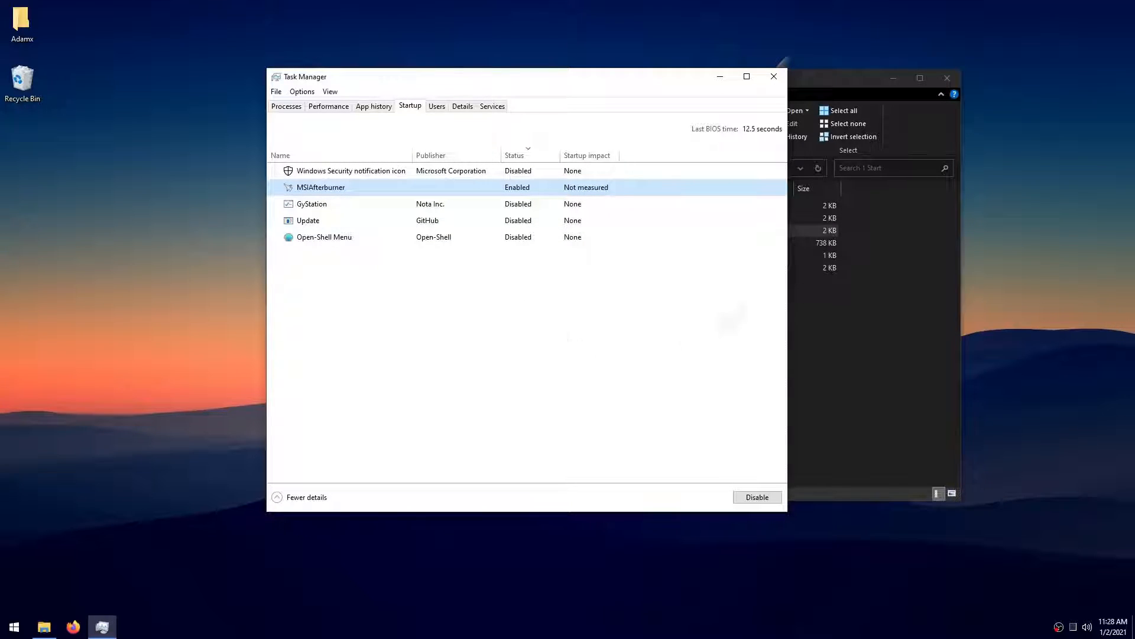
click(773, 76)
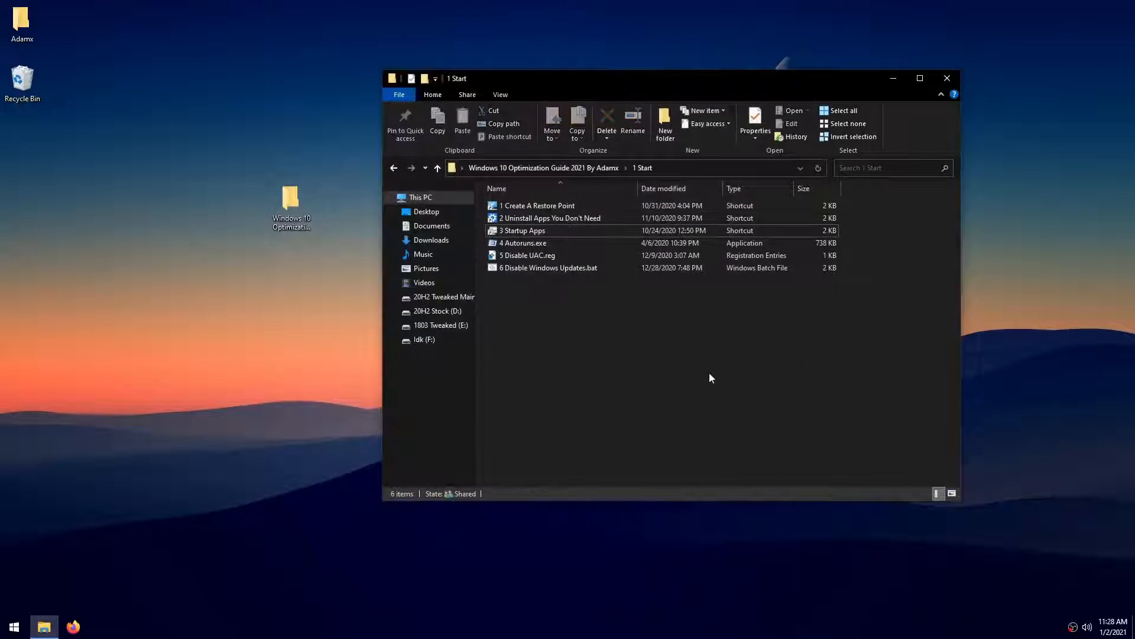
- Run 4 Autoruns.exe, disable the Discord and Gyazo logon entries, and review the complete autorun list before closing it
double_click(515, 243)
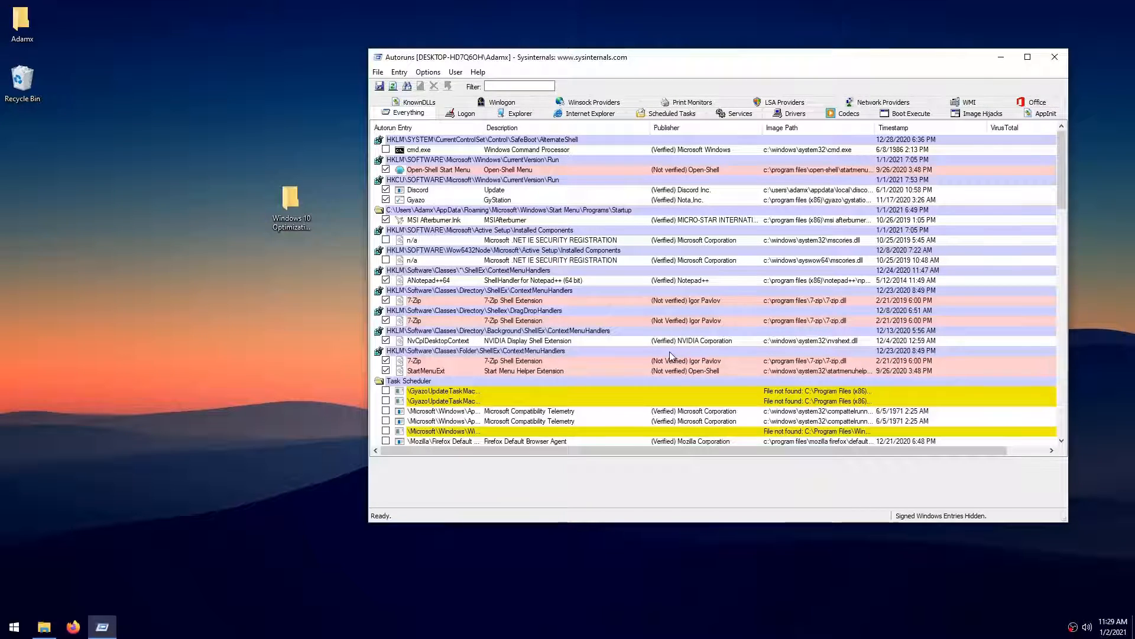
click(465, 113)
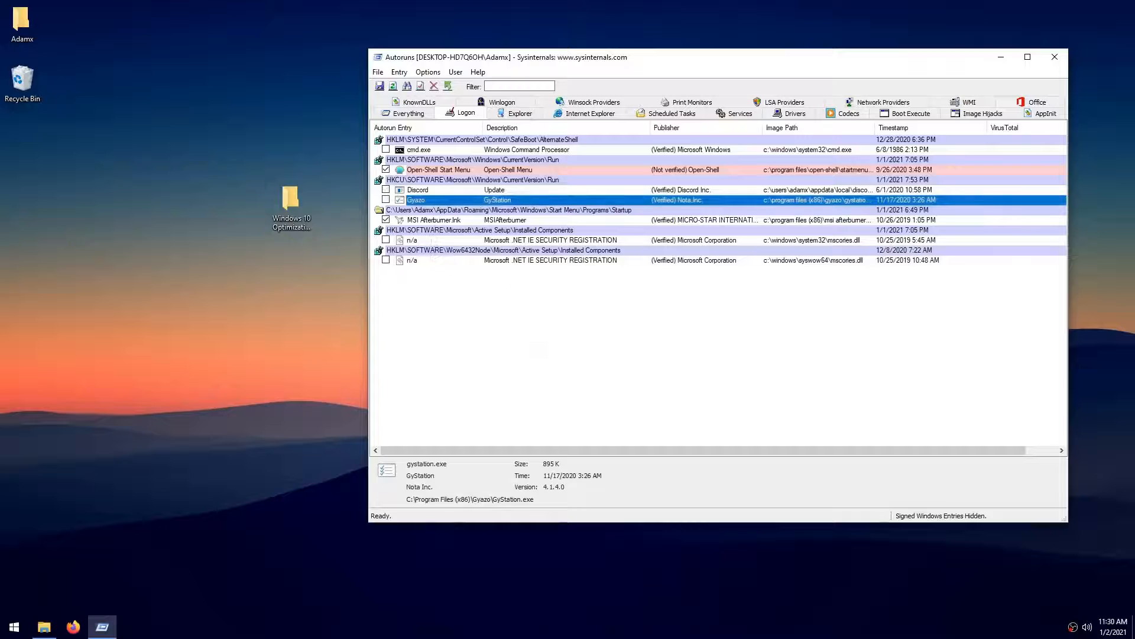
click(408, 113)
scroll(538, 296, down, 7)
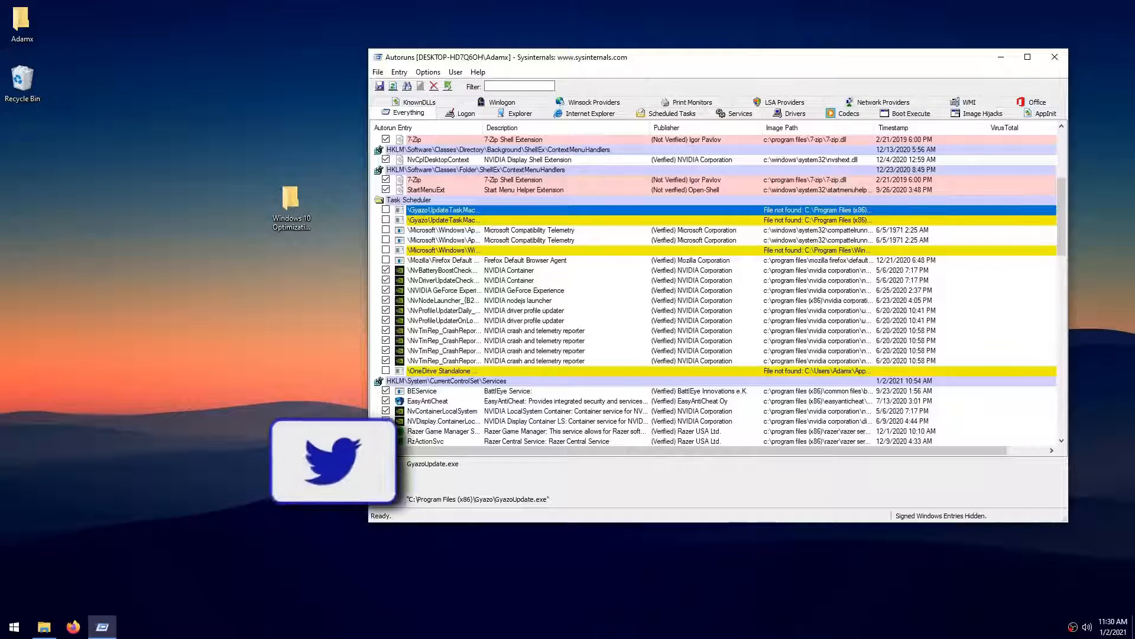
scroll(438, 272, down, 3)
scroll(439, 274, up, 5)
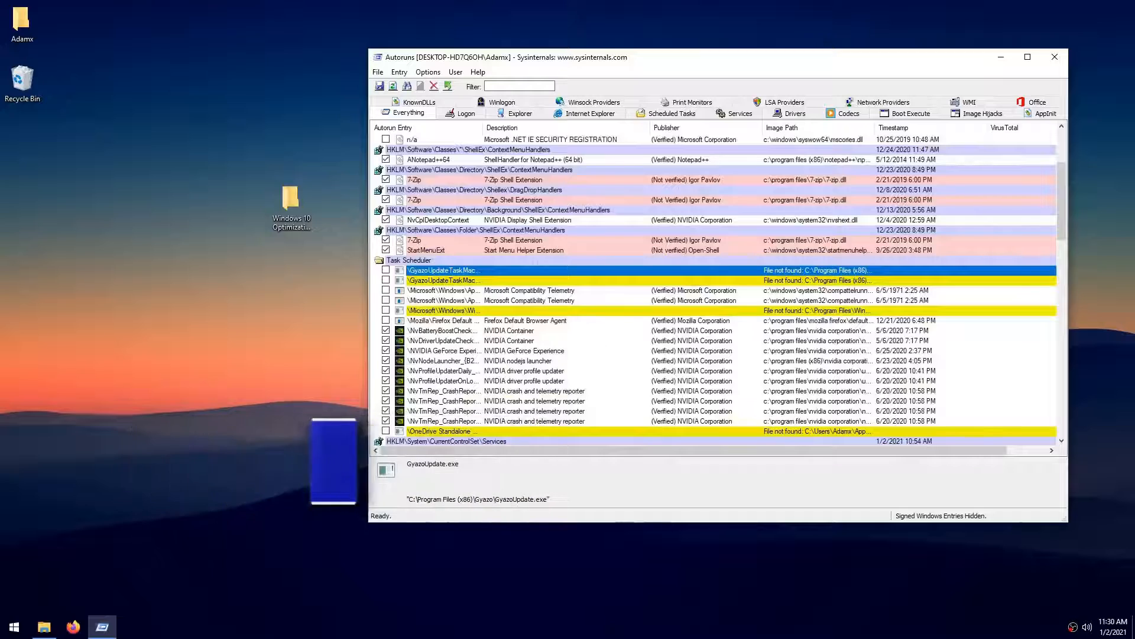
click(1054, 56)
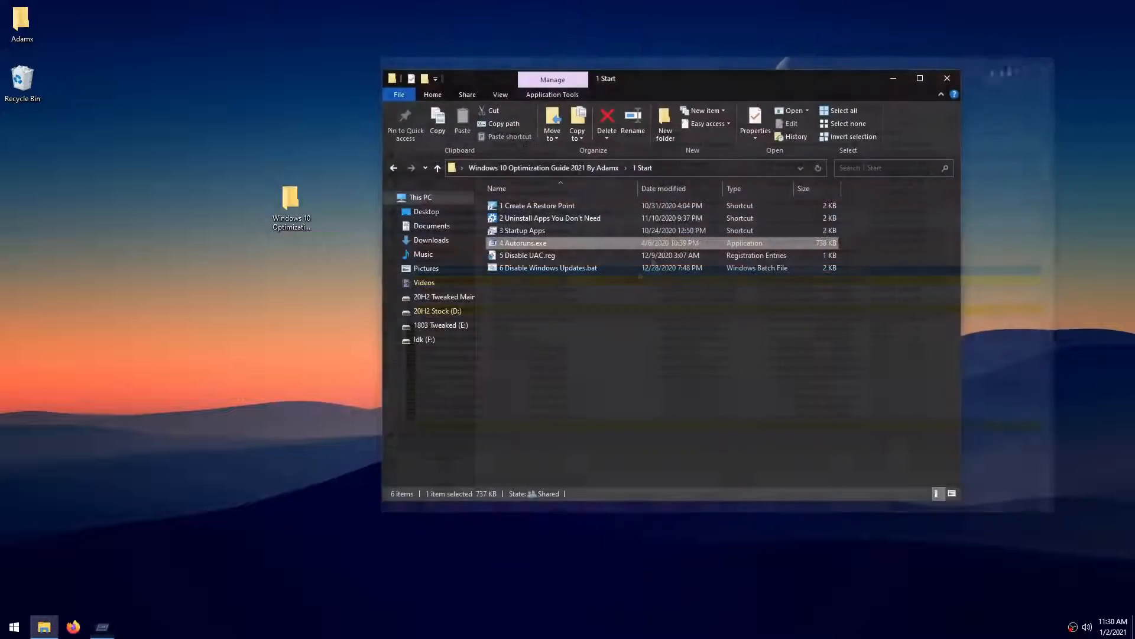
- Merge 5 Disable UAC.reg into the registry and dismiss the resulting message
double_click(516, 257)
click(656, 332)
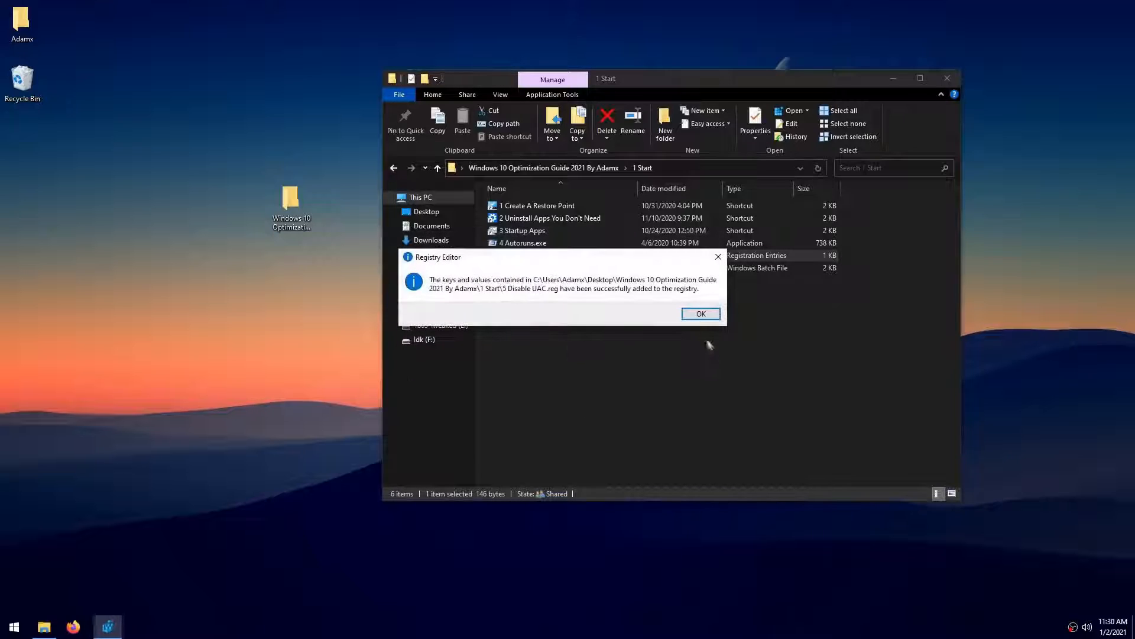
click(701, 311)
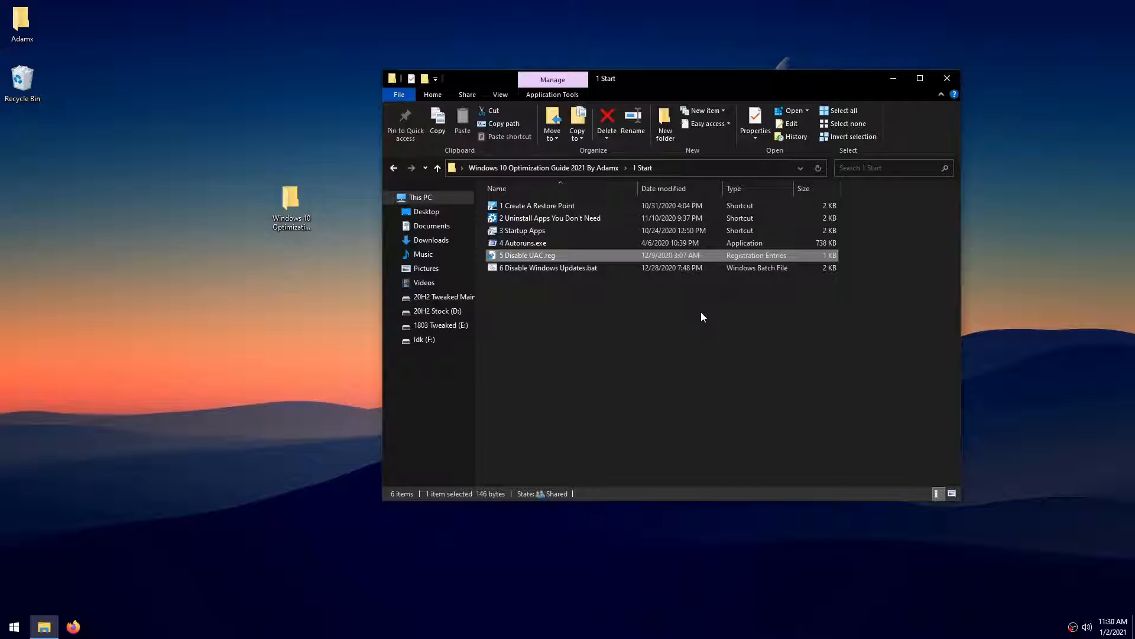
key(super+x)
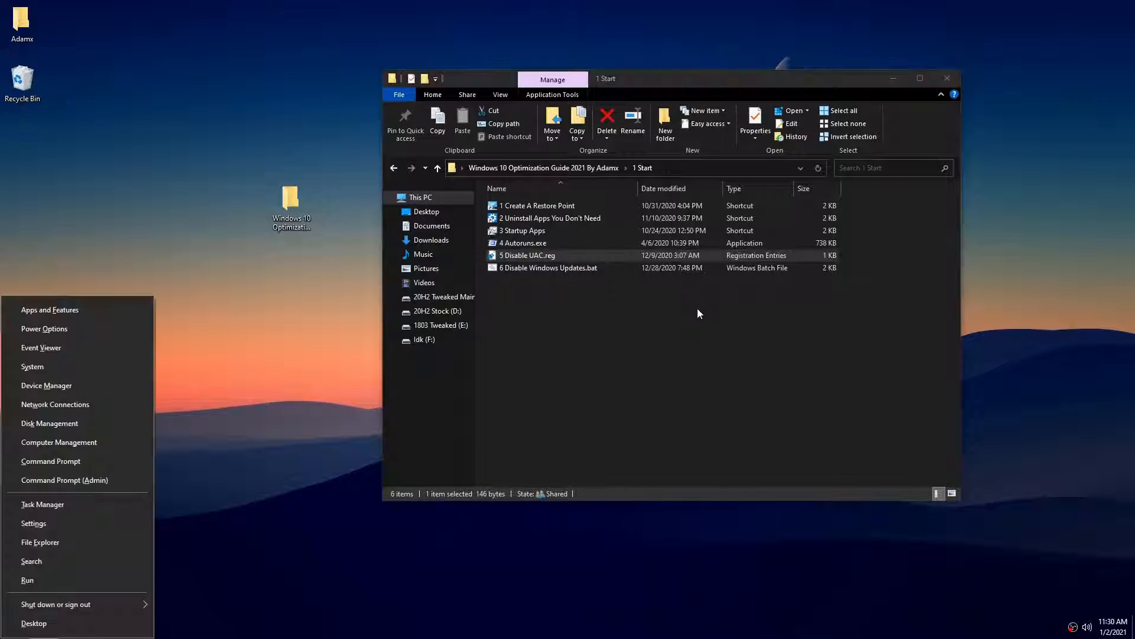
mouse_move(126, 607)
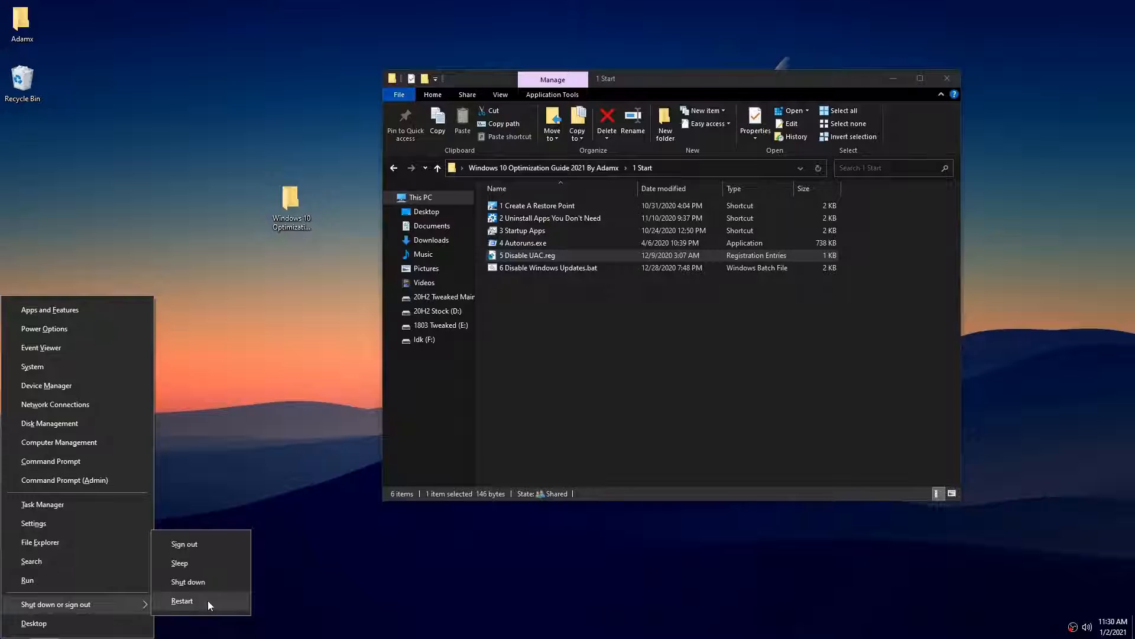
click(686, 323)
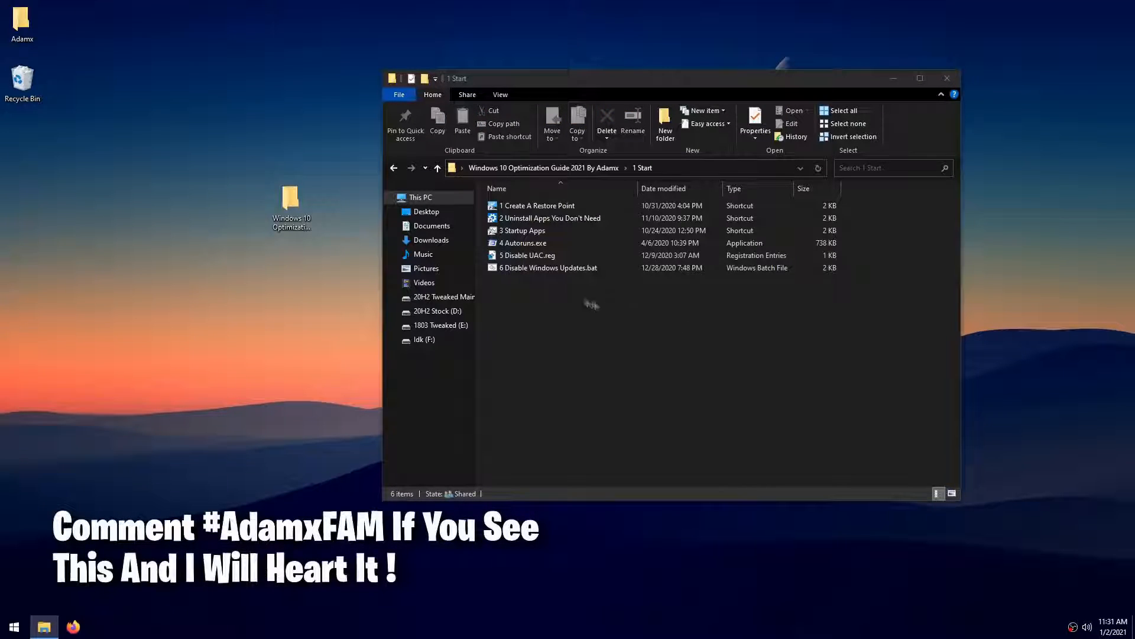
- Run 6 Disable Windows Updates.bat and close its console once the script has finished
click(565, 266)
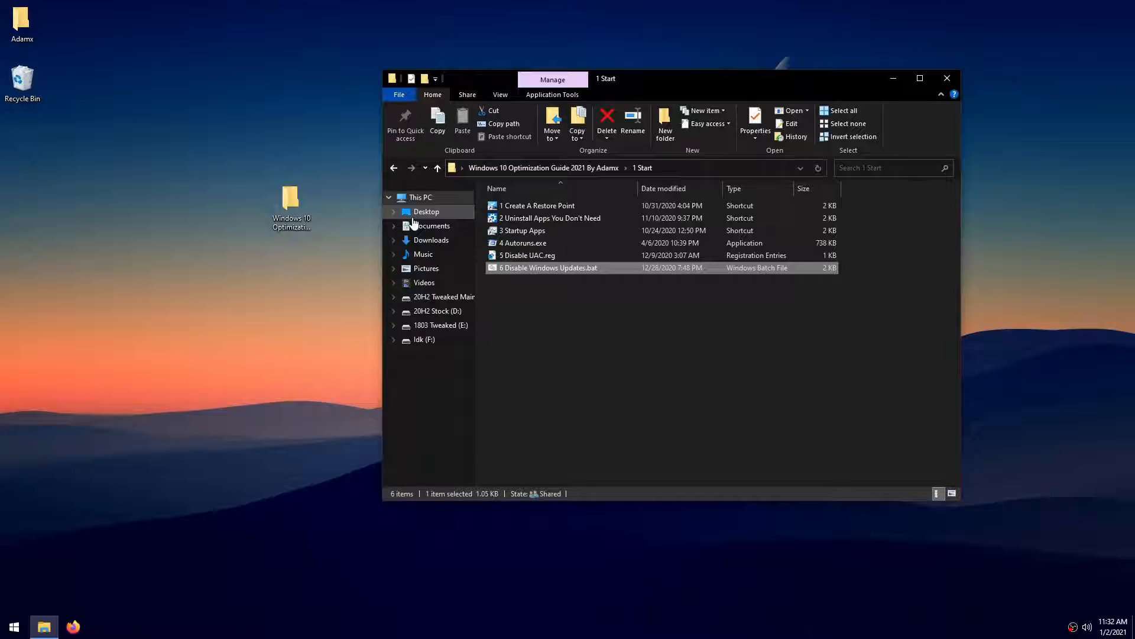
double_click(539, 269)
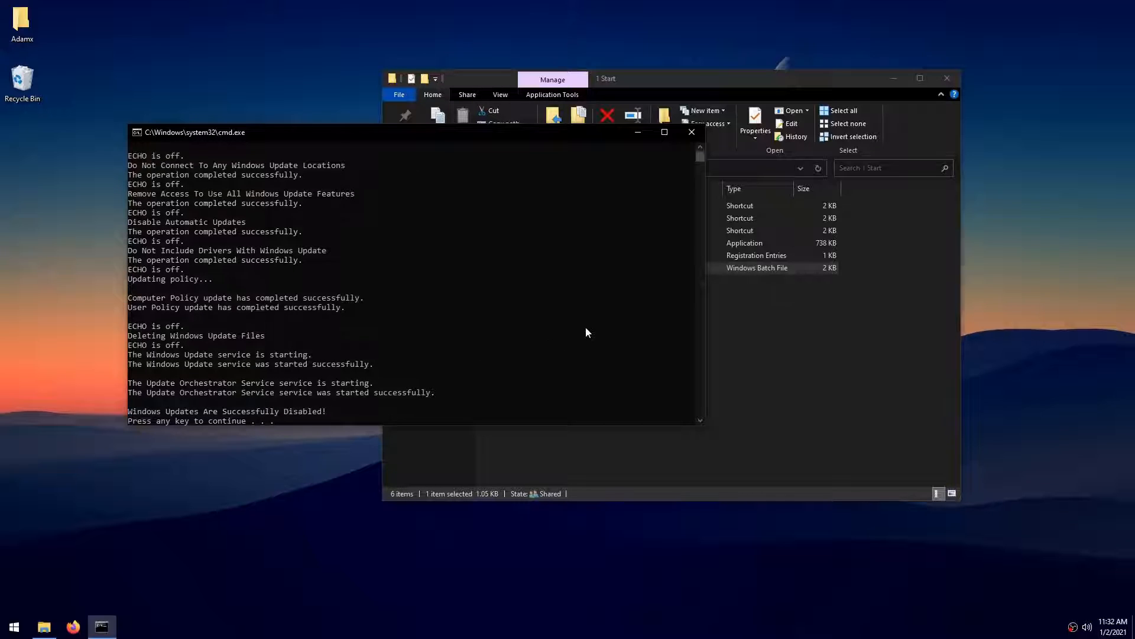
key(Return)
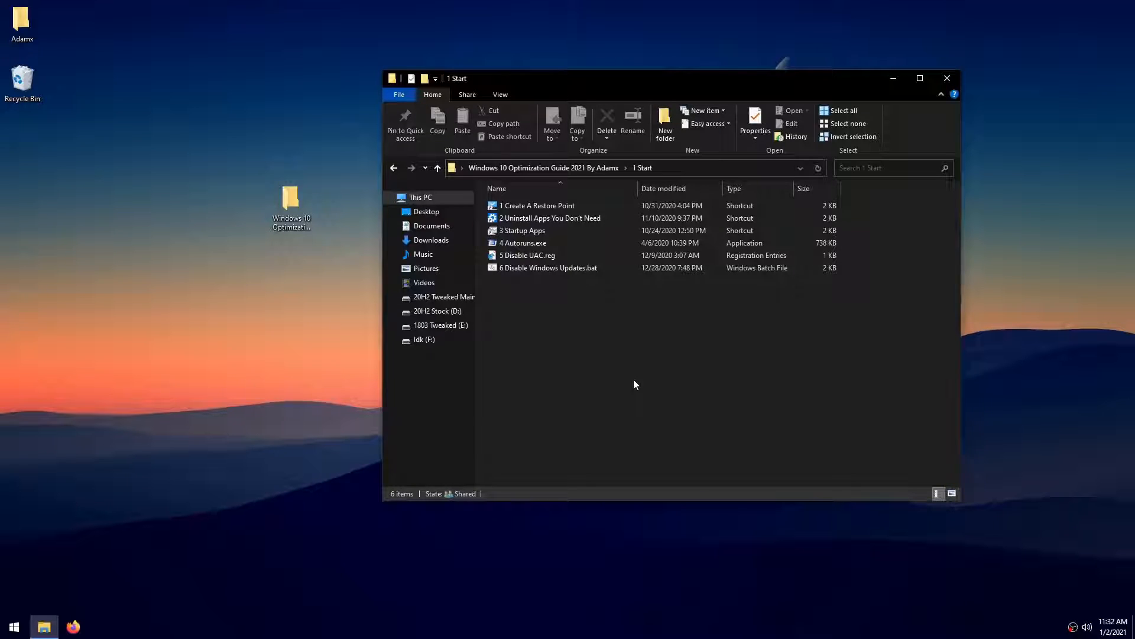
- Return to the main optimization guide folder and open 2 Registry & BCD Tweaks
drag(761, 415, 546, 200)
click(677, 386)
key(BackSpace)
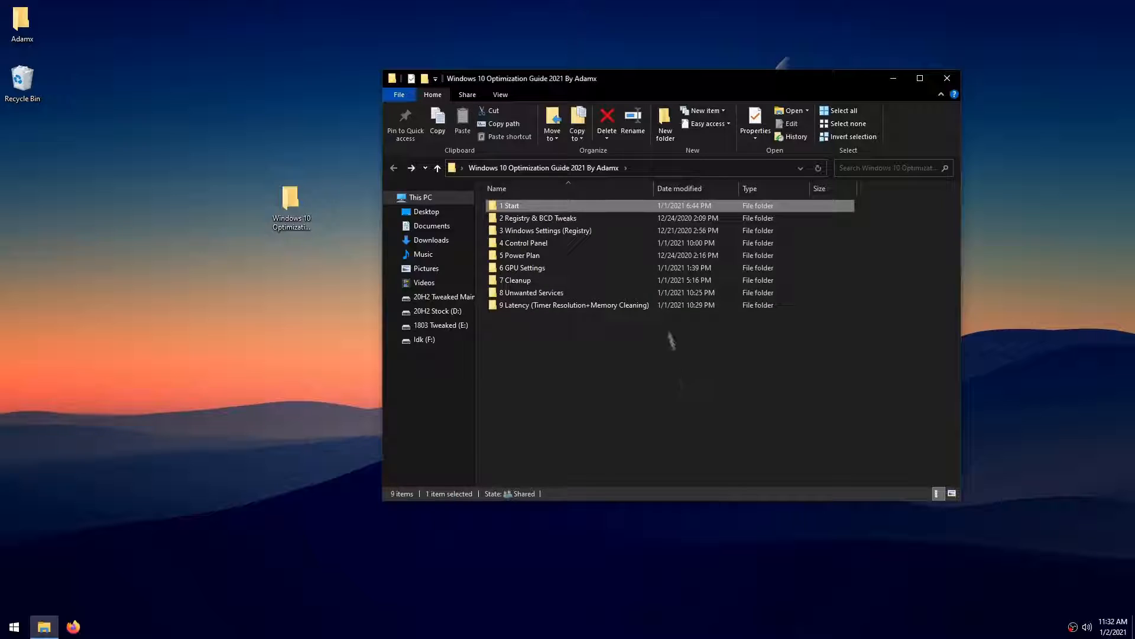
double_click(573, 220)
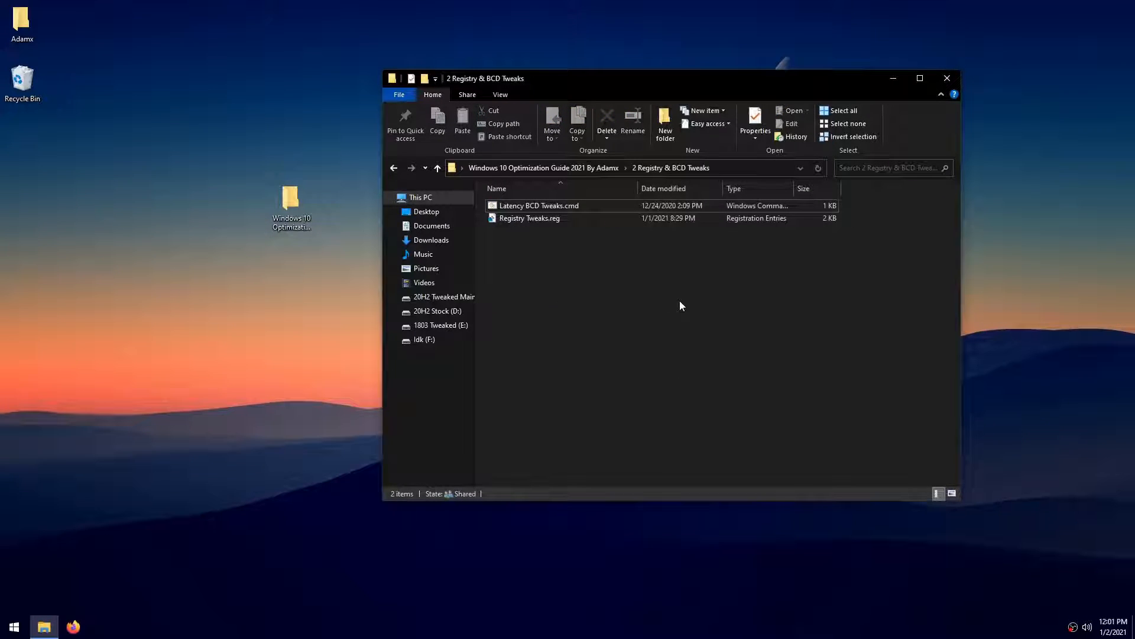
- Open Latency BCD Tweaks.cmd in Notepad++ and examine its disabledynamictick, useplatformclock and useplatformtick commands before closing the editor
right_click(542, 207)
mouse_move(663, 273)
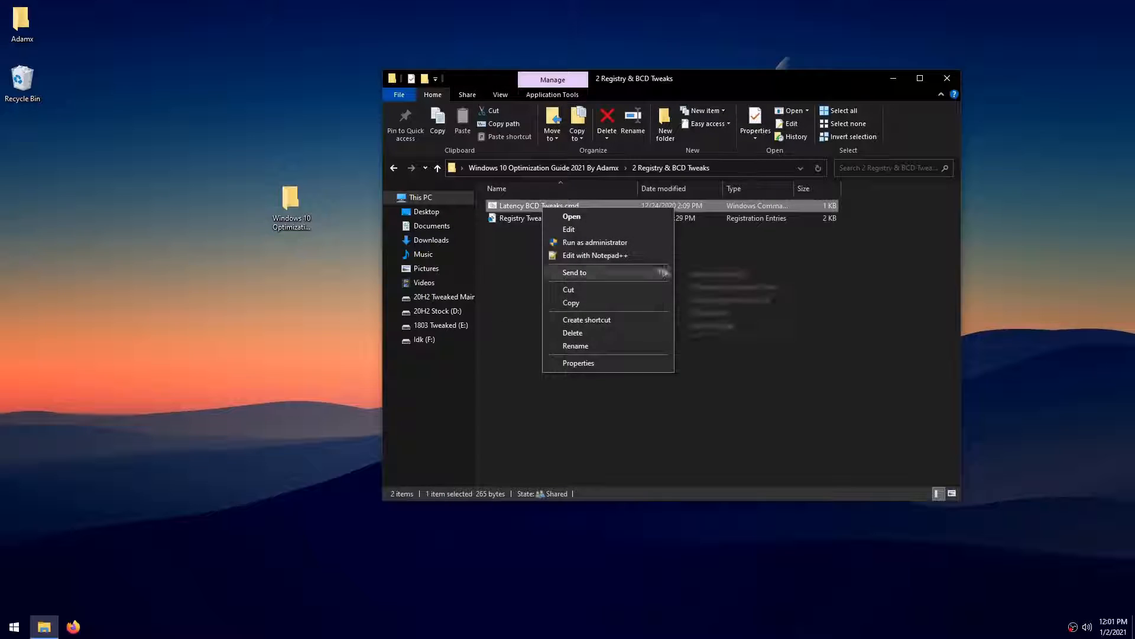
click(595, 255)
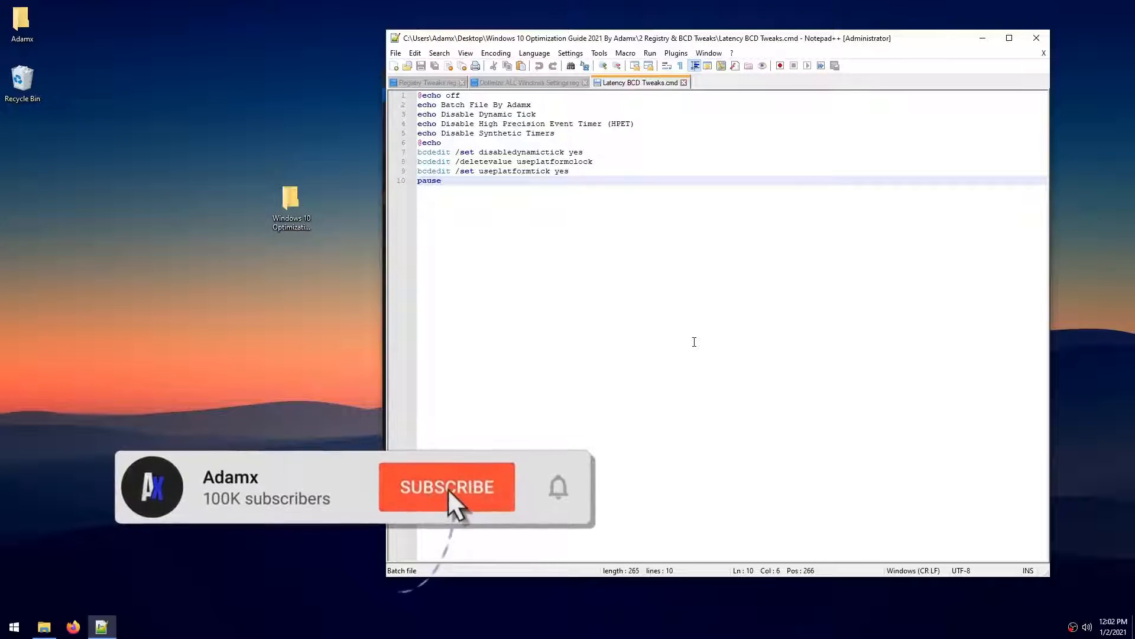
drag(588, 152, 369, 150)
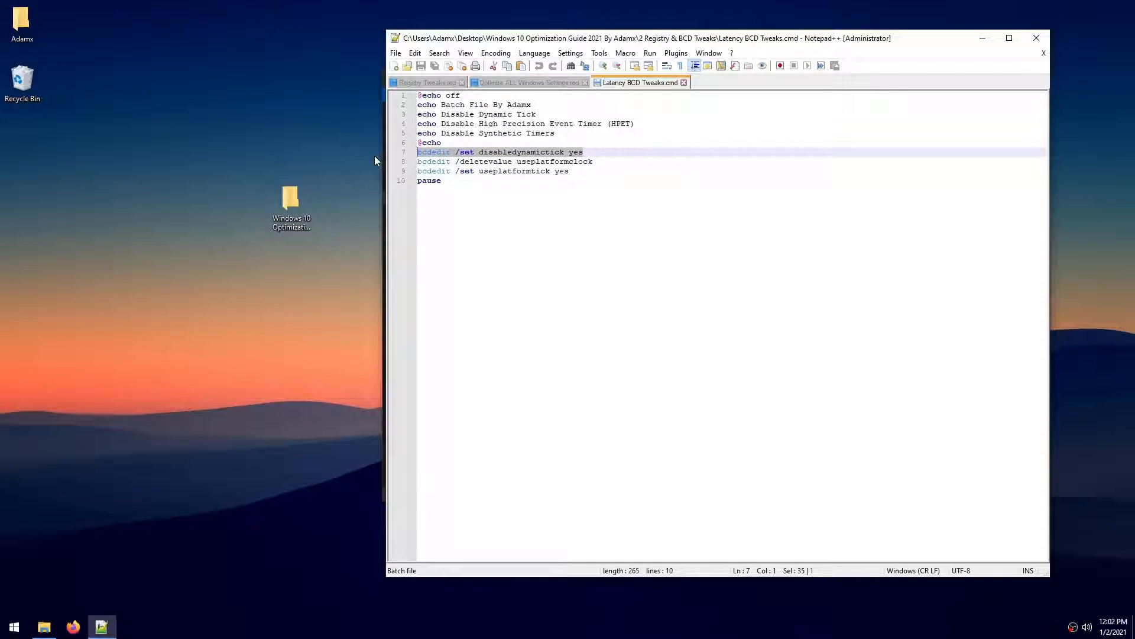
drag(594, 163, 414, 162)
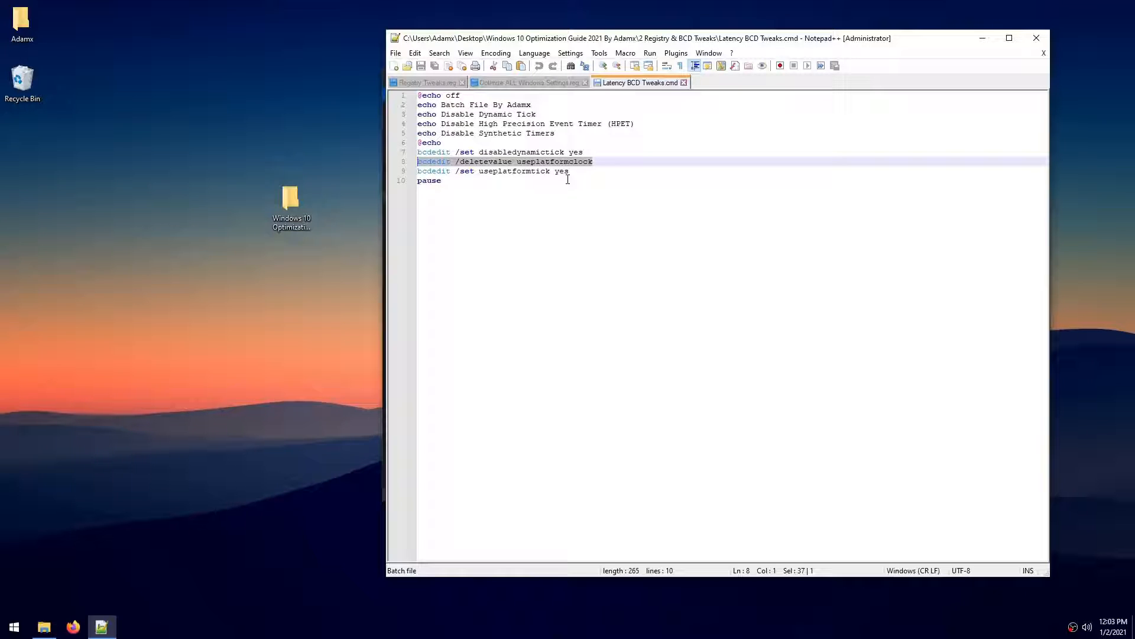
drag(569, 172, 417, 171)
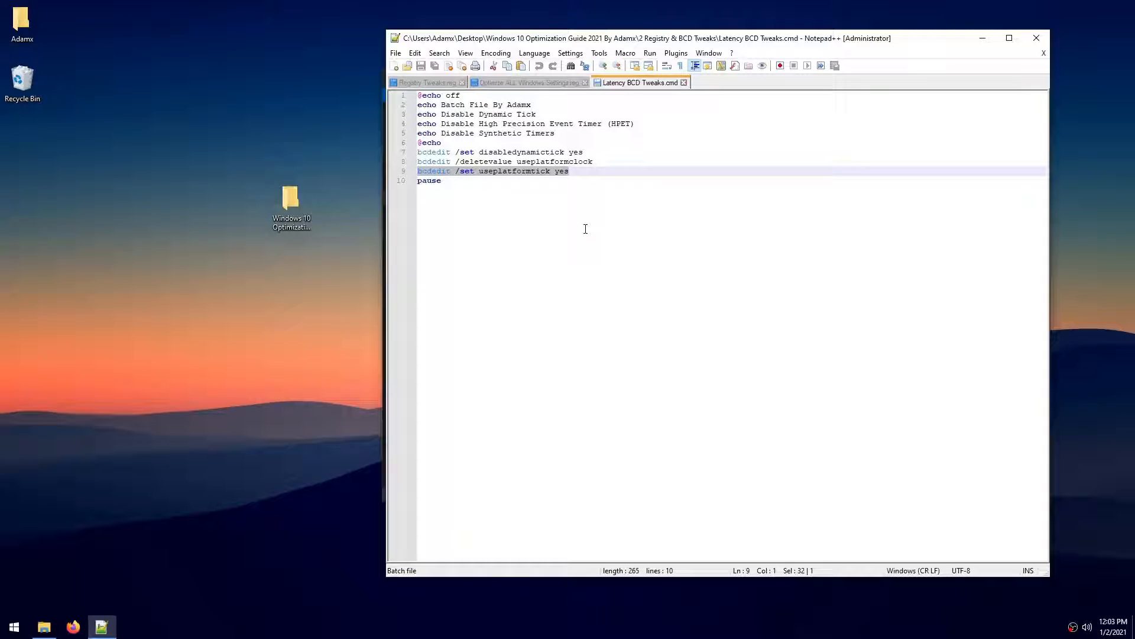
click(1036, 38)
- Run Latency BCD Tweaks.cmd and close its console once the commands have finished
drag(916, 342, 591, 205)
click(727, 325)
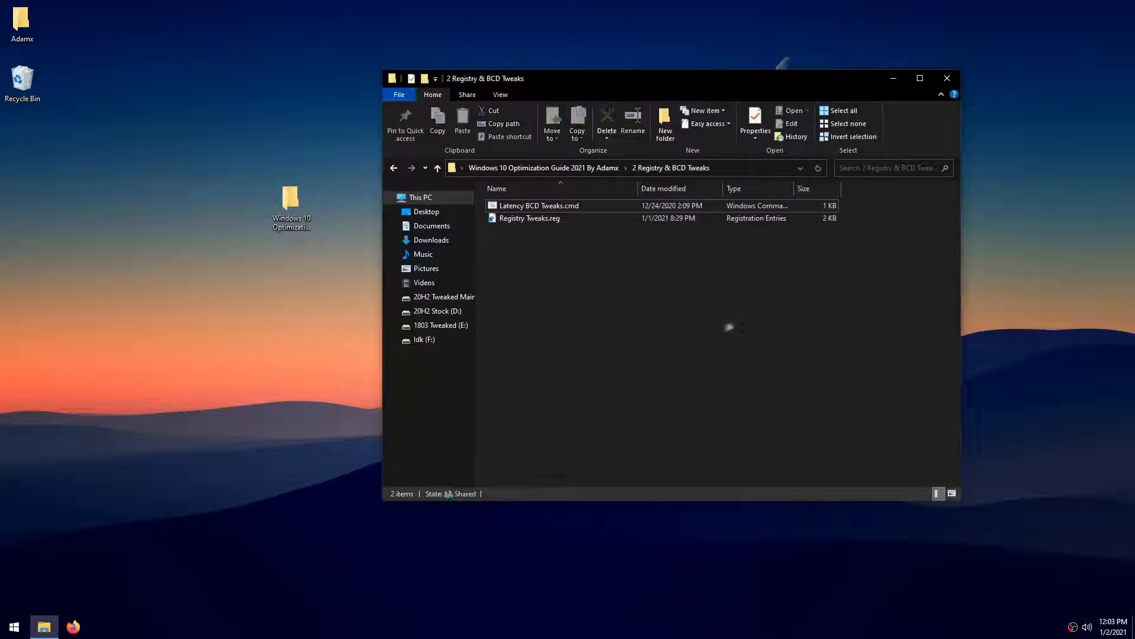
double_click(516, 206)
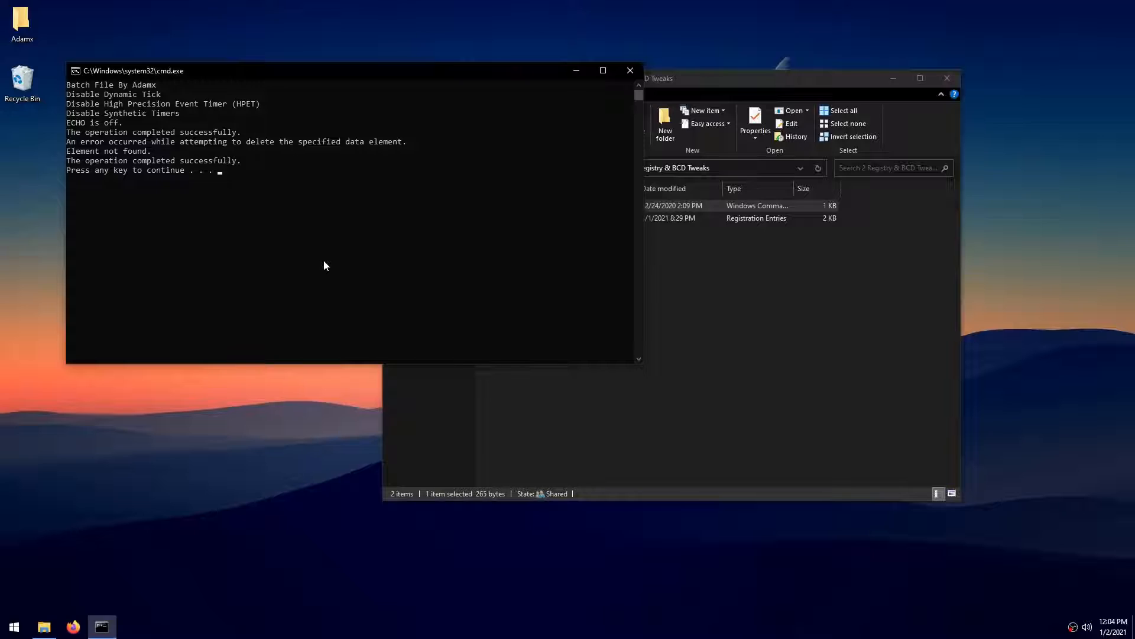
click(631, 73)
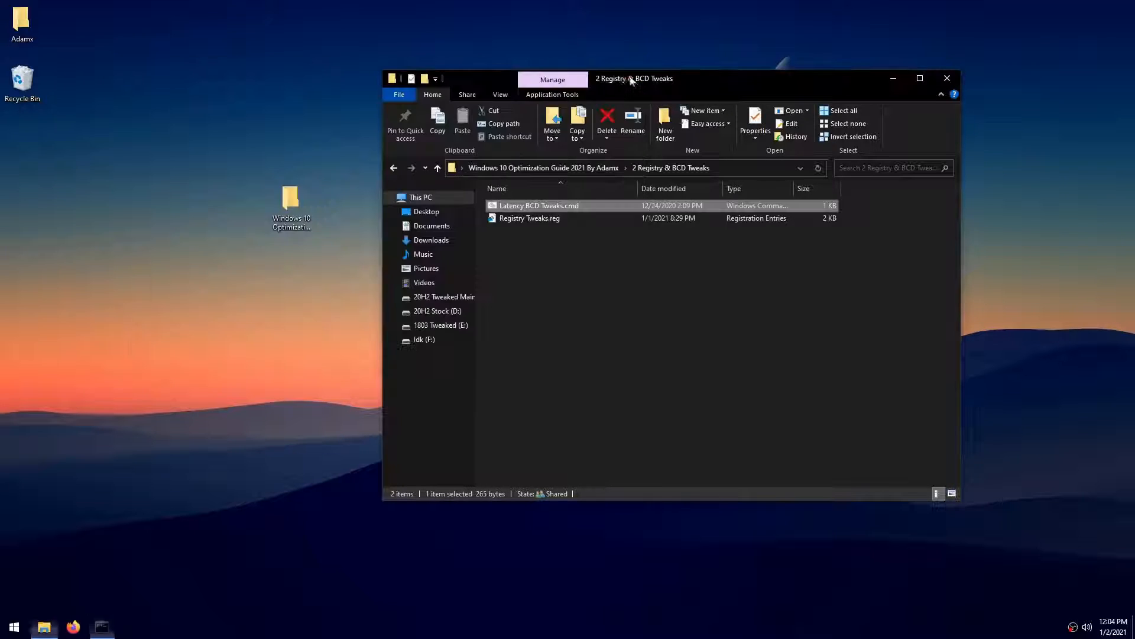
- Open Registry Tweaks.reg in Notepad++ and examine the power throttling, MMCSS and full screen optimization entries
click(526, 219)
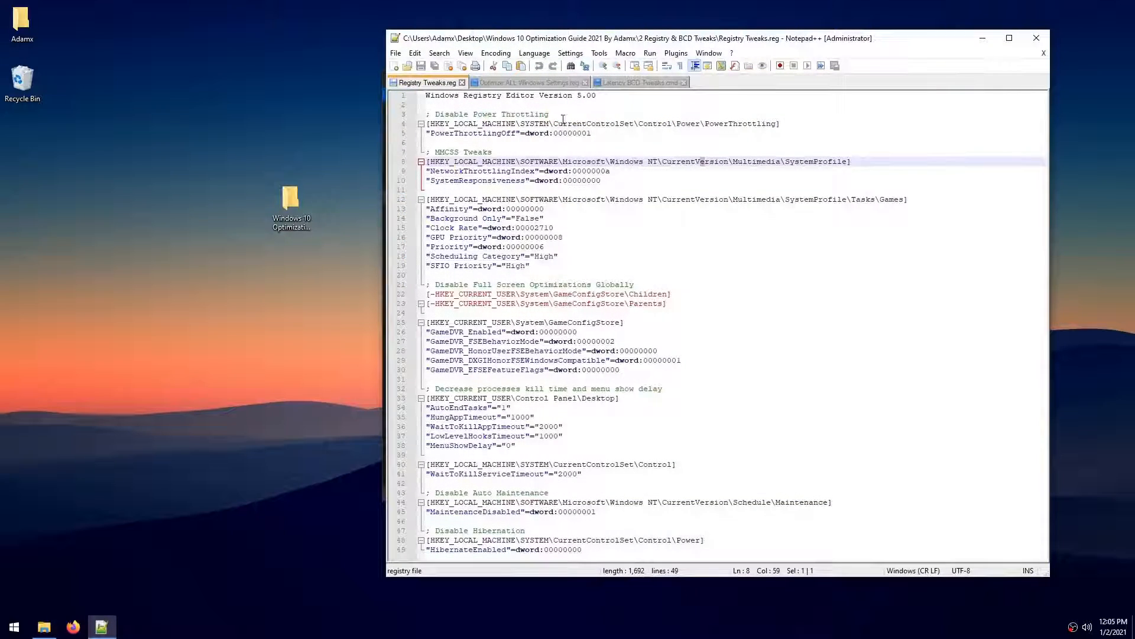
click(599, 123)
key(Up)
key(shift+Home)
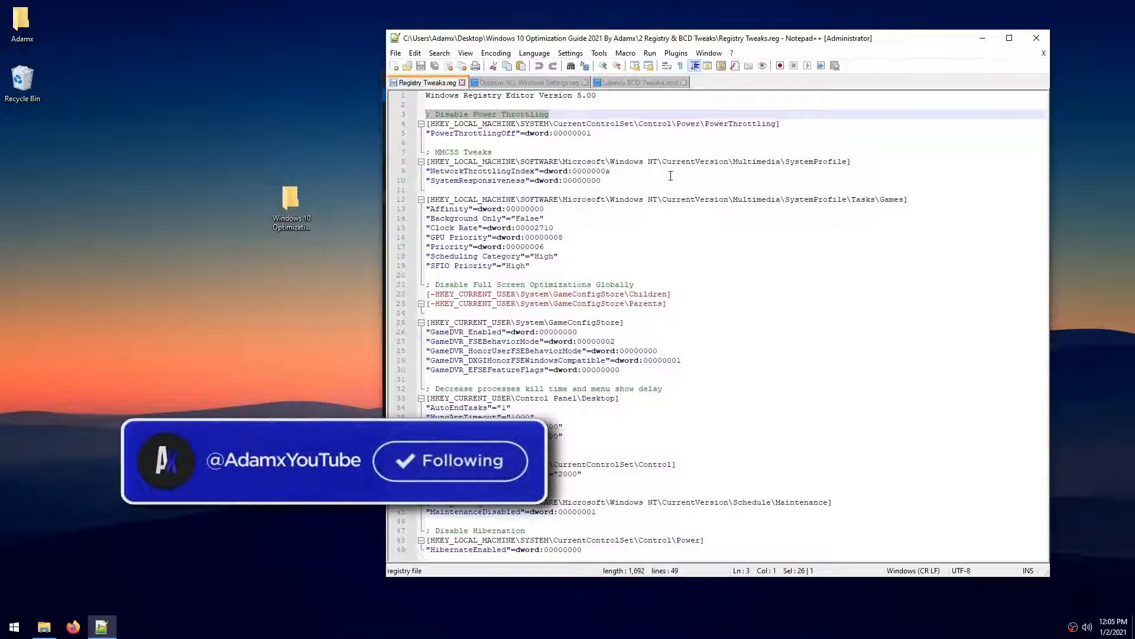
drag(494, 152, 426, 152)
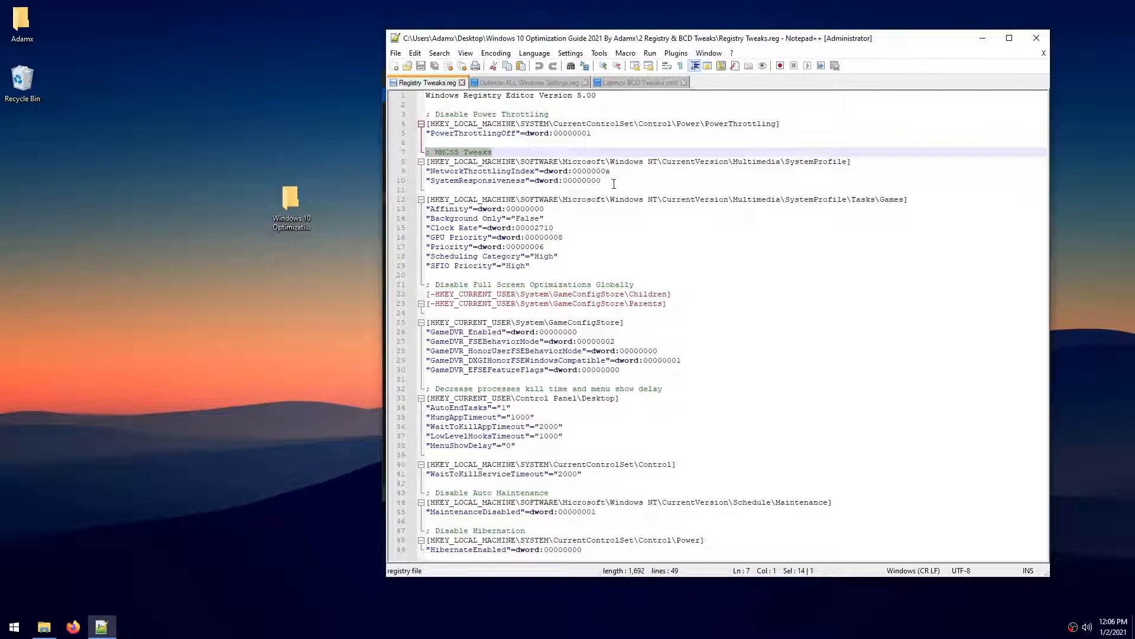
drag(601, 181, 416, 181)
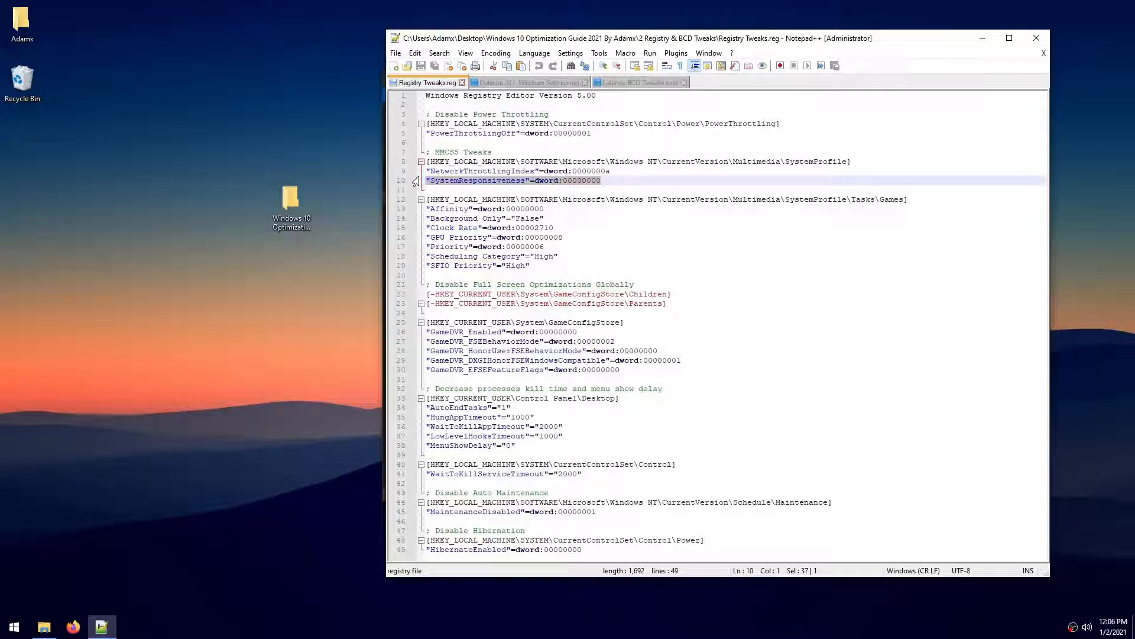
drag(550, 264, 399, 201)
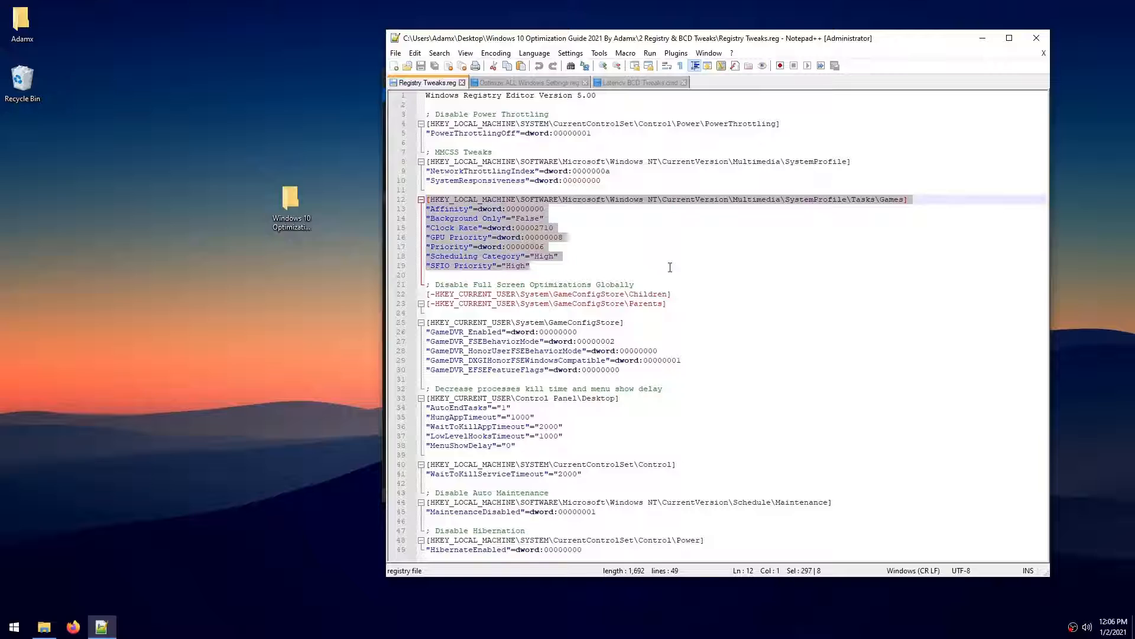
drag(435, 285, 680, 288)
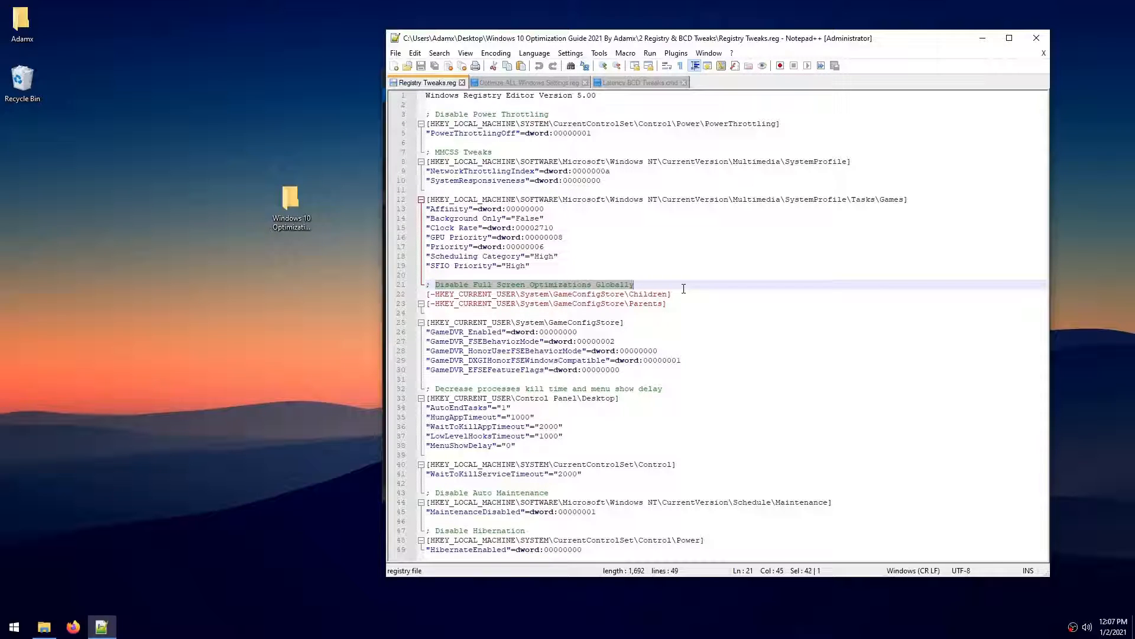
- Open Task Manager and go to the file location of the OBS Studio process
click(593, 627)
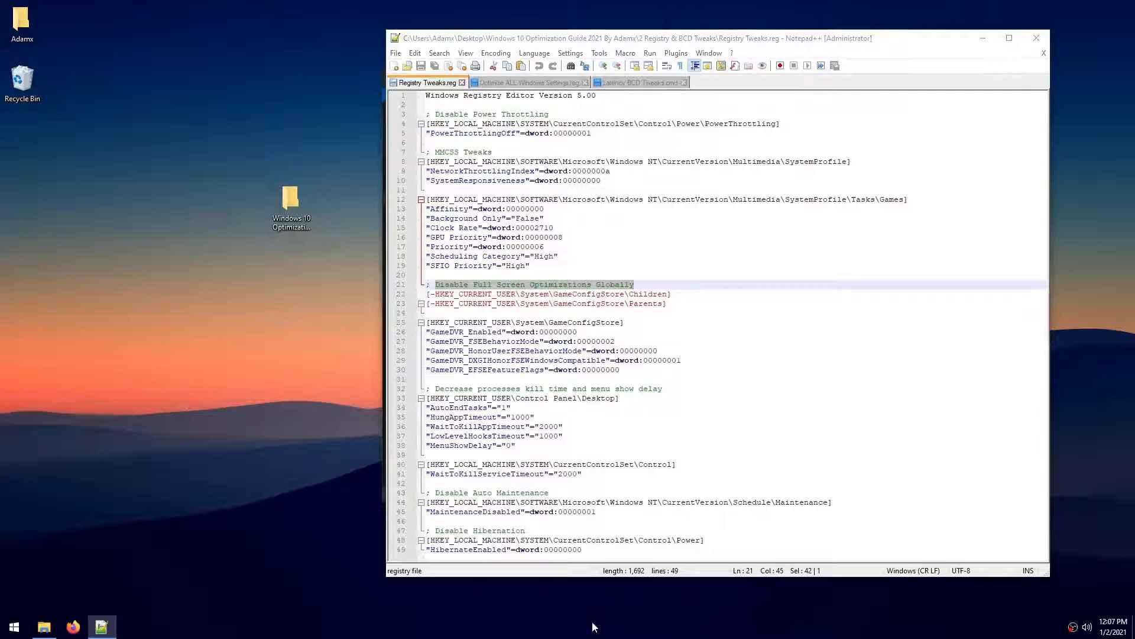
right_click(593, 627)
click(603, 562)
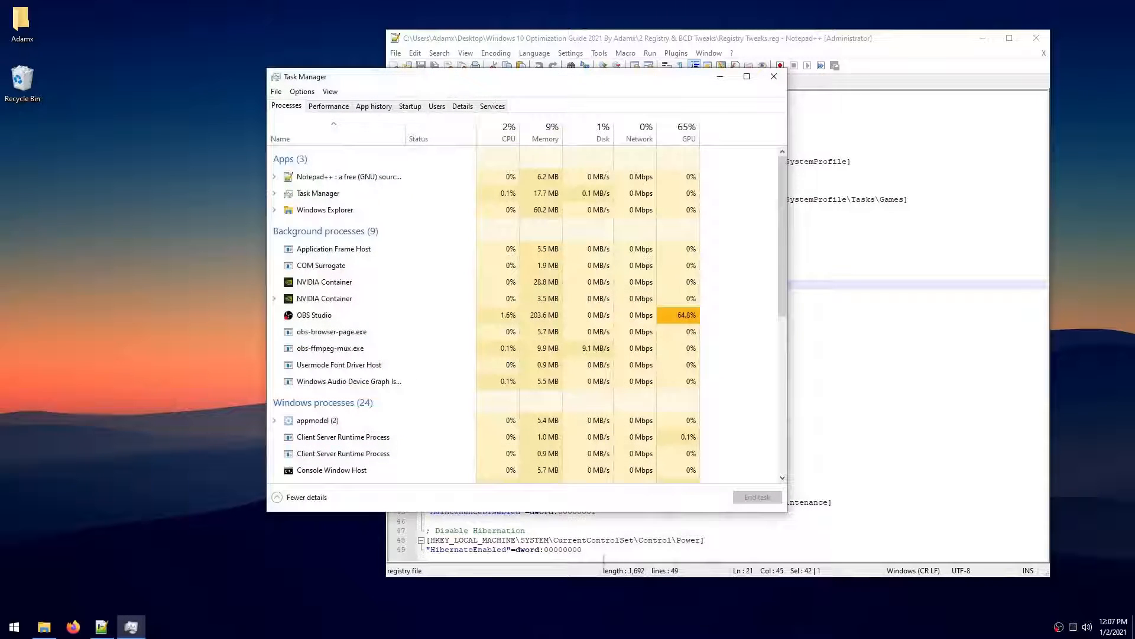
right_click(313, 315)
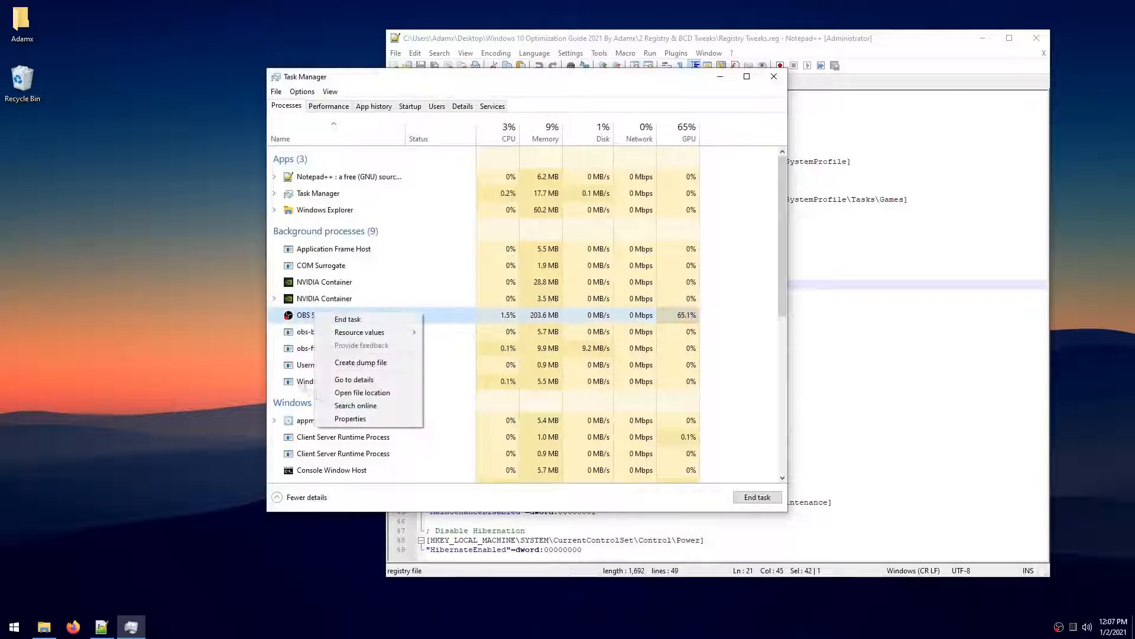
click(283, 319)
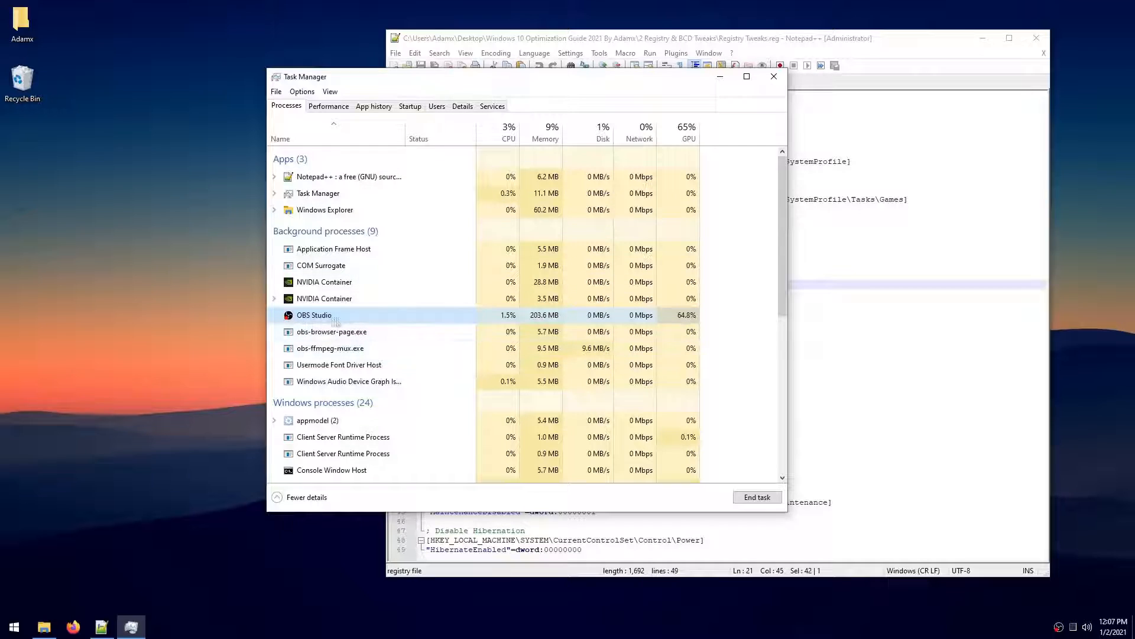
right_click(386, 317)
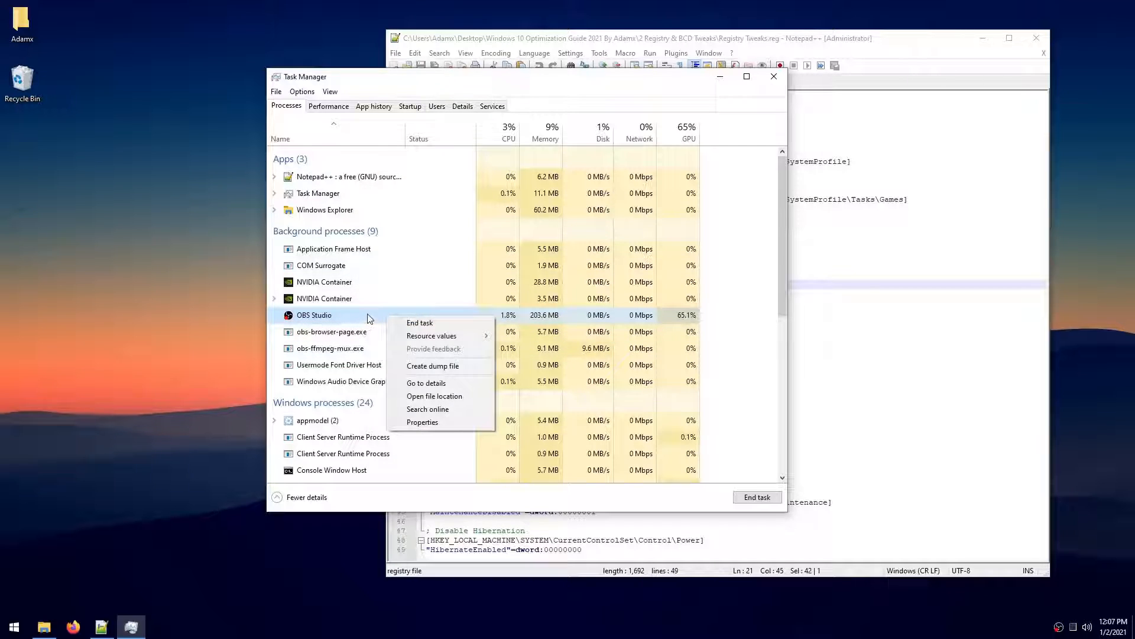
right_click(367, 315)
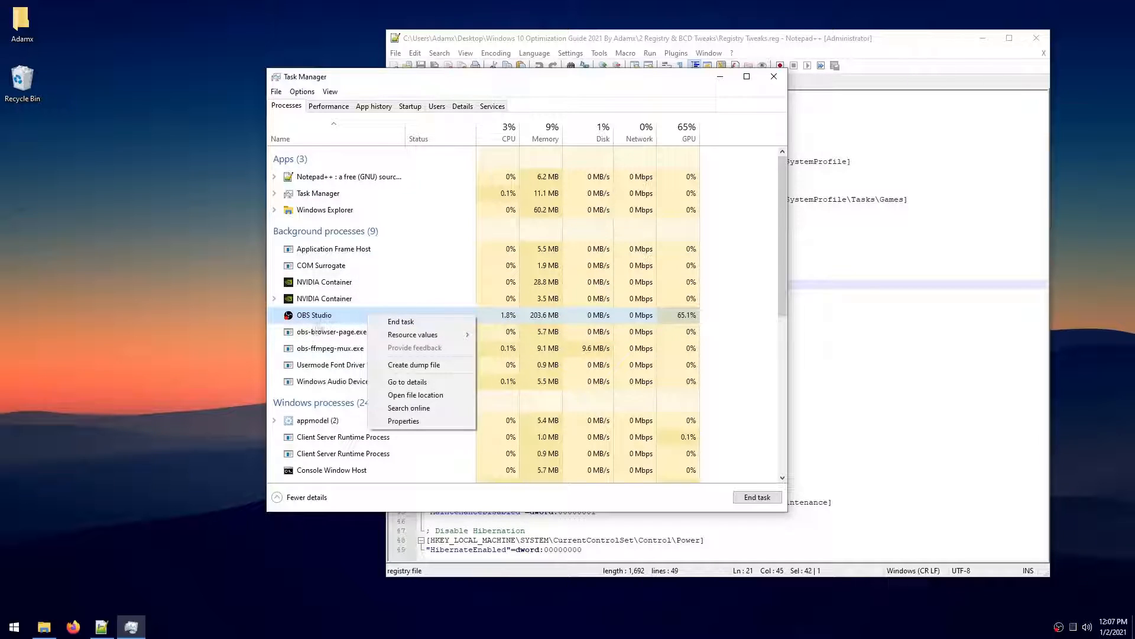
click(414, 398)
- Apply obs64.exe's compatibility properties with fullscreen optimizations disabled and high DPI scaling overridden to be performed by Application
right_click(668, 413)
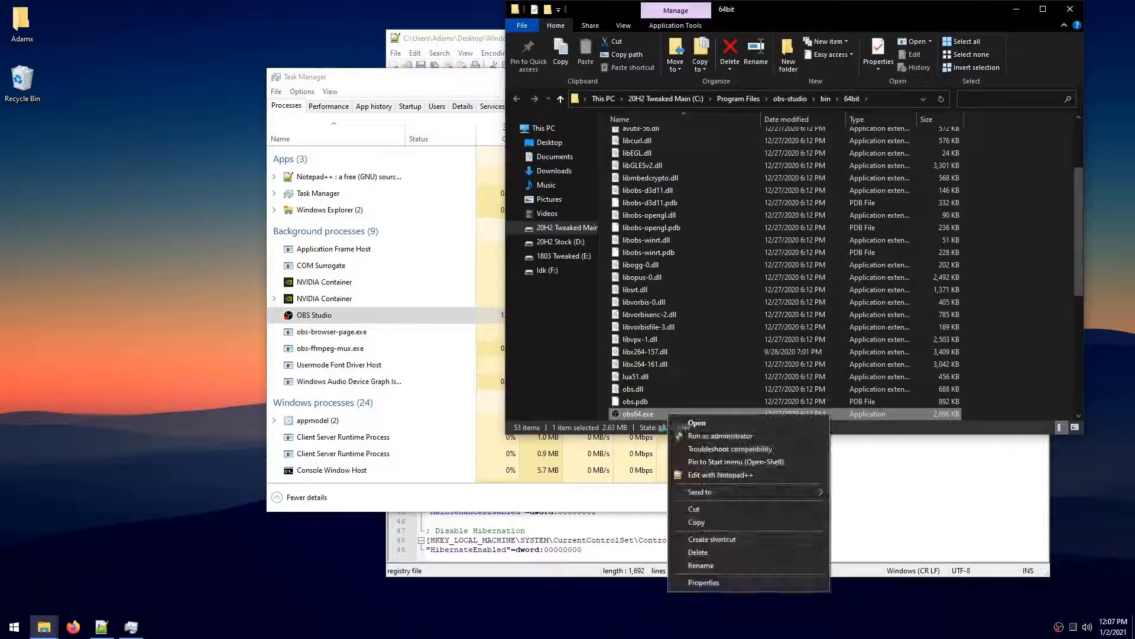
click(704, 583)
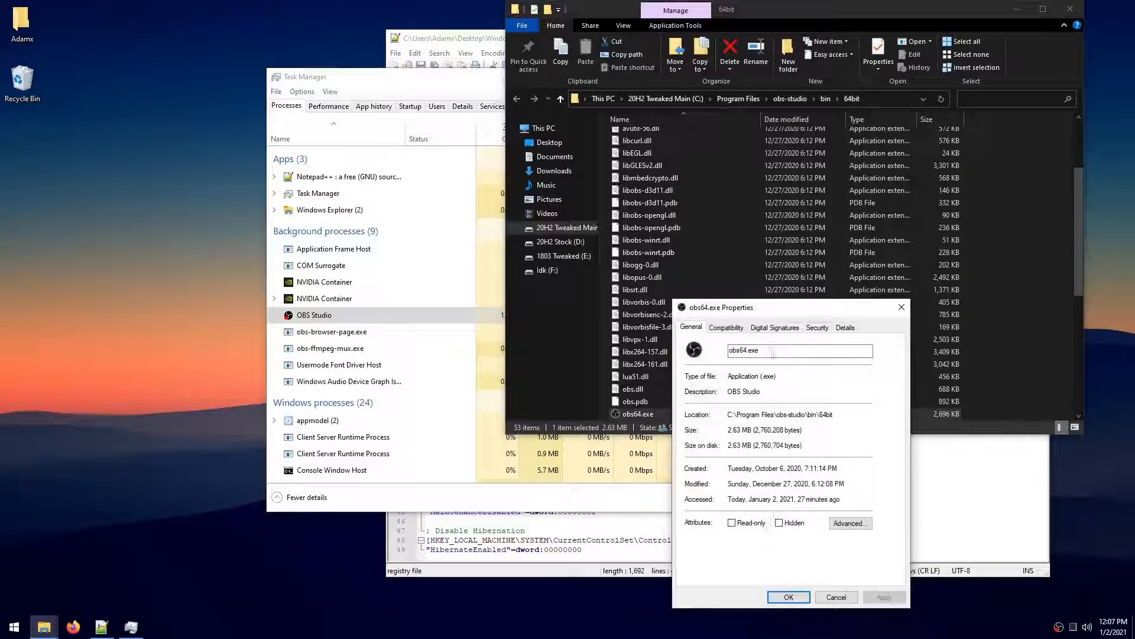
click(727, 329)
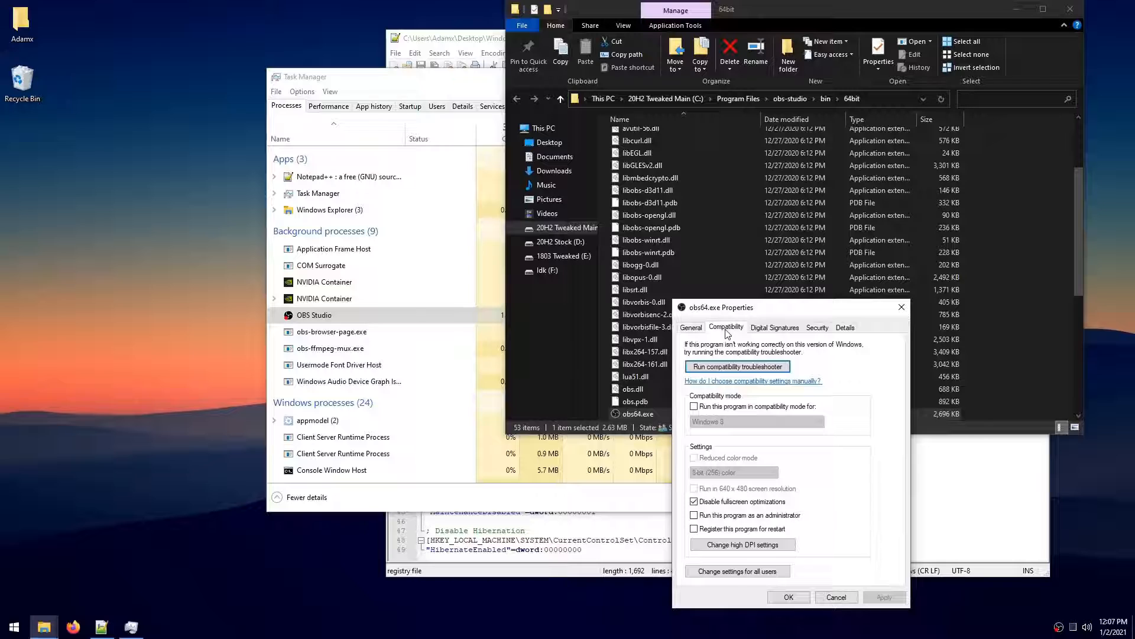
click(719, 502)
click(720, 501)
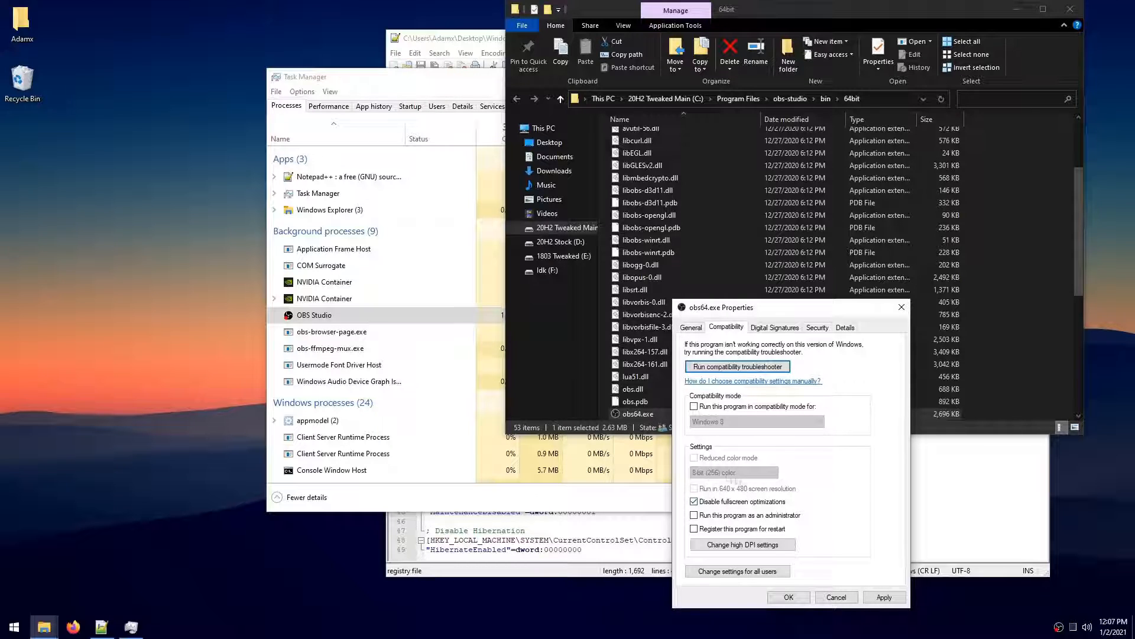
click(744, 545)
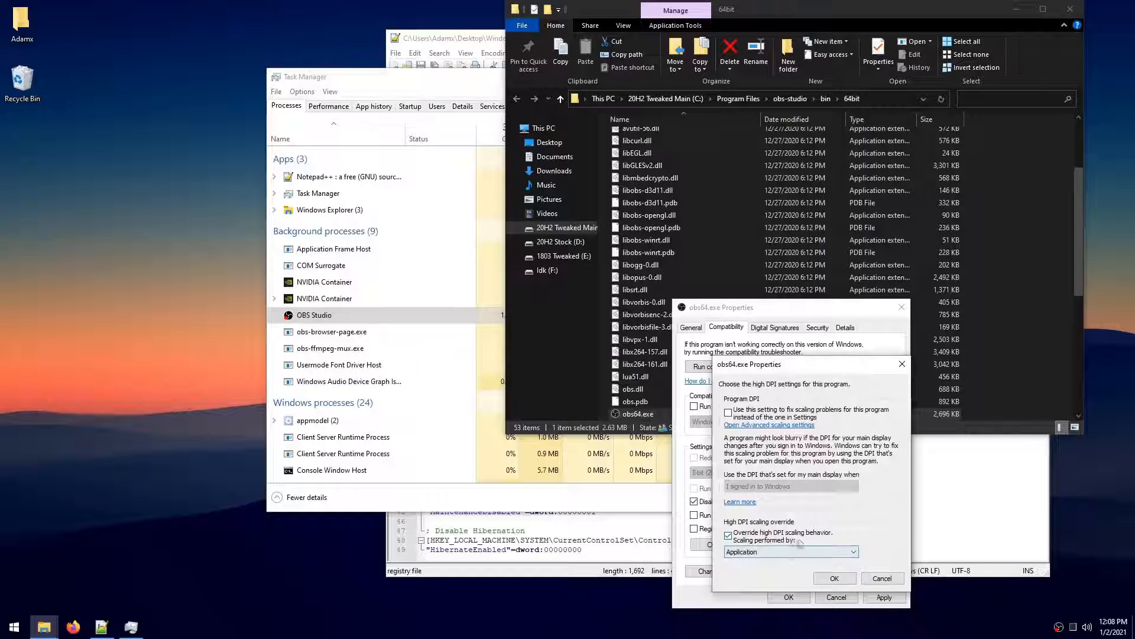
key(Return)
click(788, 596)
- Reopen obs64.exe's compatibility properties and check the fullscreen optimizations and high DPI settings
key(alt+Return)
click(694, 327)
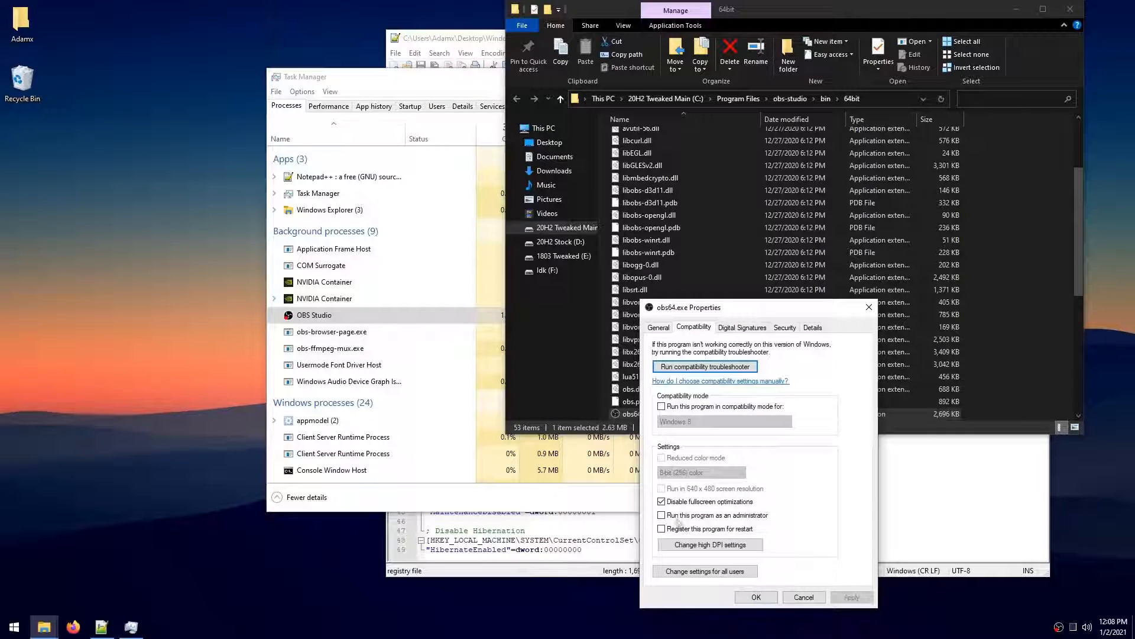
click(662, 502)
click(711, 543)
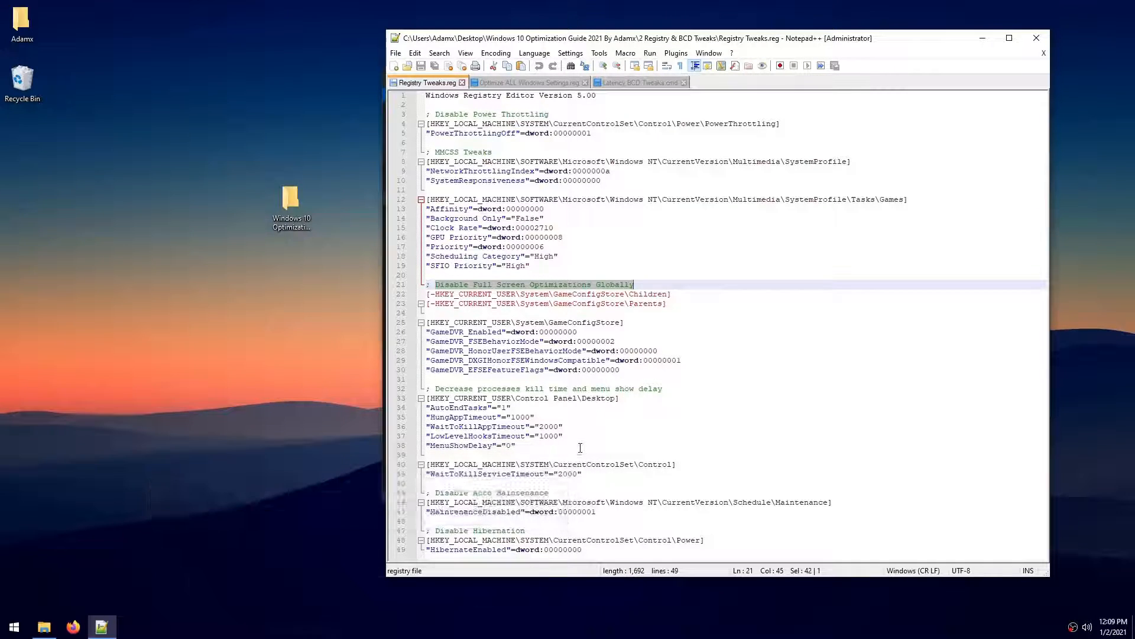
- Examine the process kill time, auto maintenance and hibernation entries in Registry Tweaks.reg, and close the editor
drag(578, 451, 422, 389)
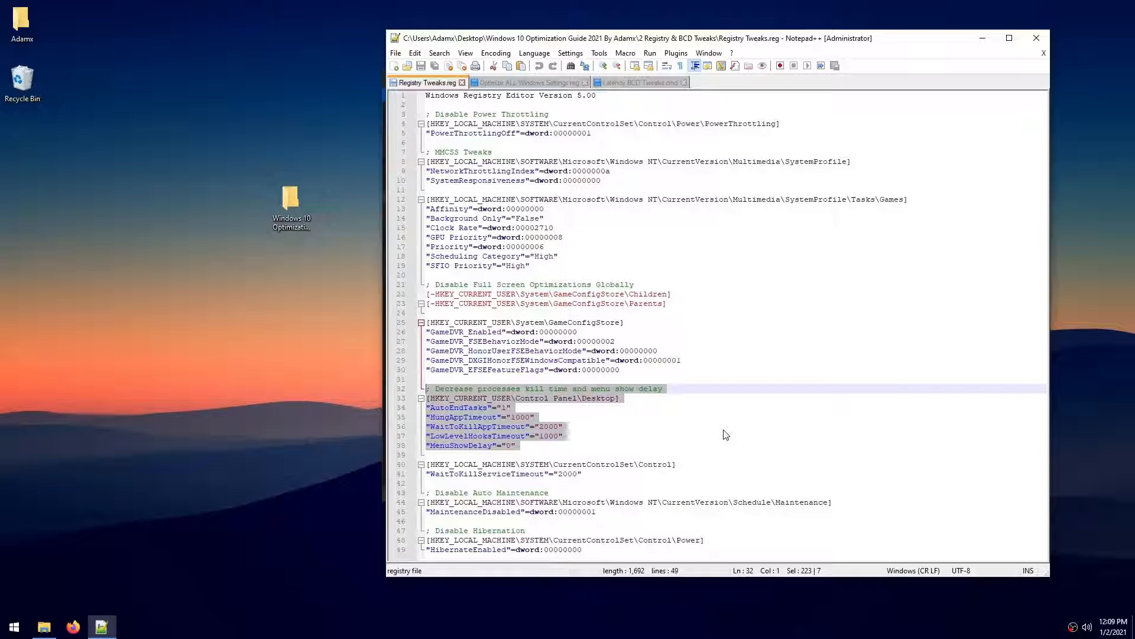
drag(617, 514, 402, 492)
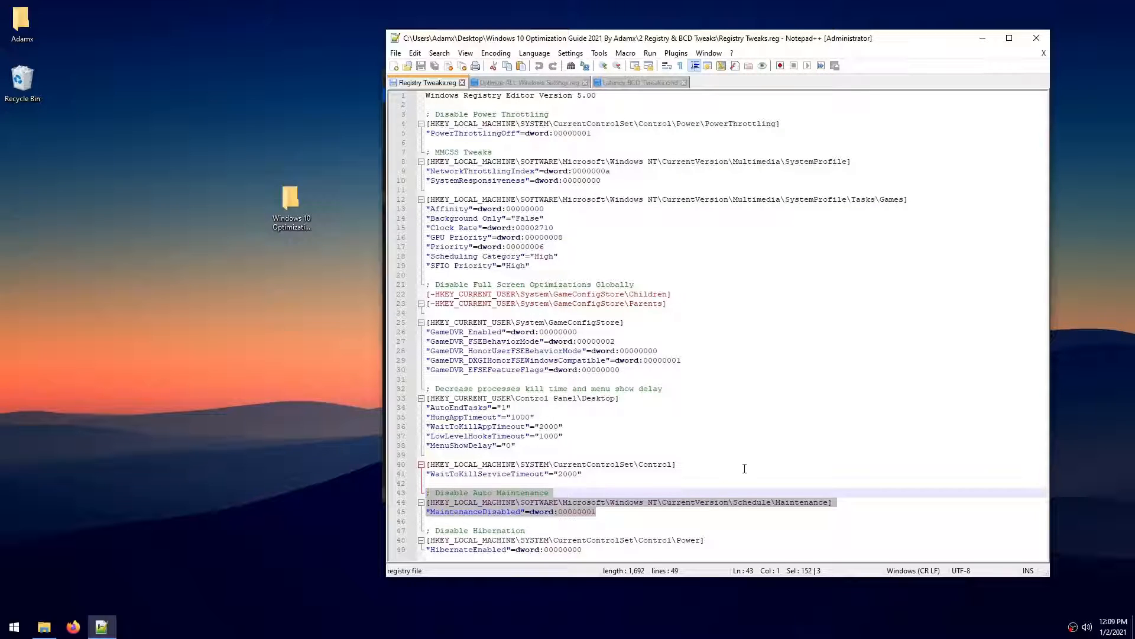
click(581, 550)
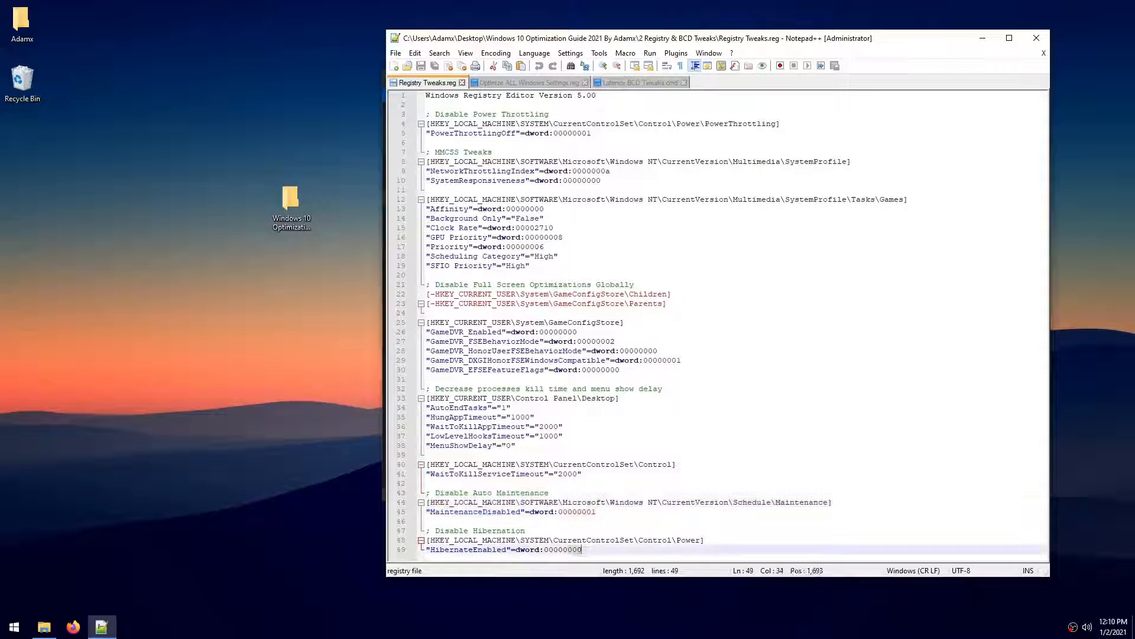
drag(581, 549, 484, 521)
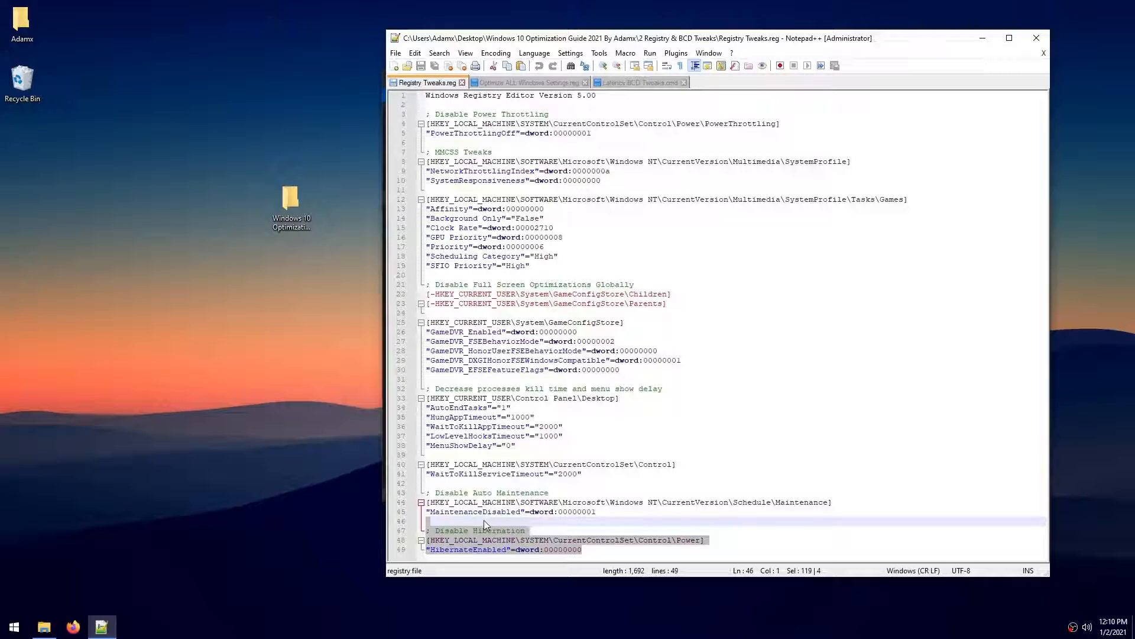
click(1036, 37)
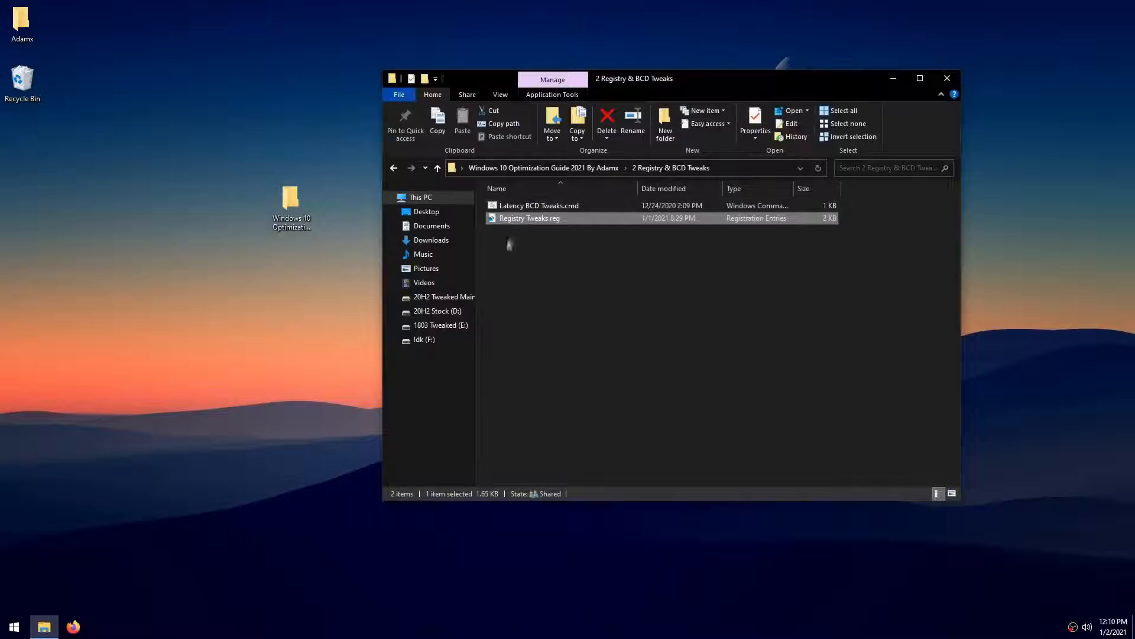
- Merge Registry Tweaks.reg into the registry and dismiss the resulting message
double_click(526, 216)
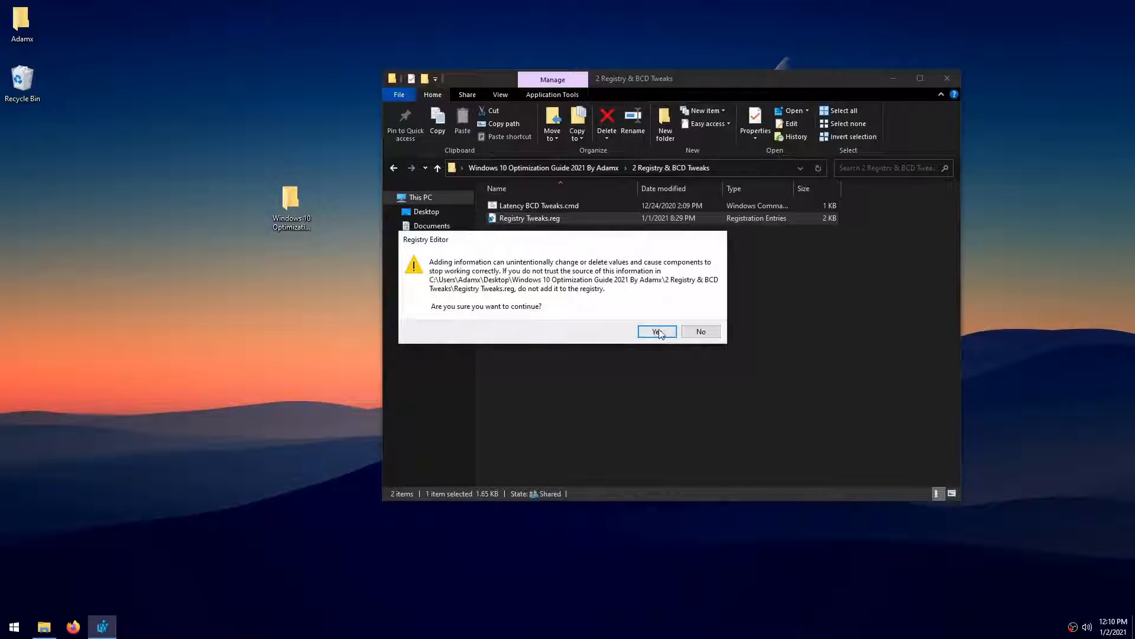
click(658, 333)
click(698, 320)
- Return to the main optimization guide folder and open 3 Windows Settings (Registry)
key(BackSpace)
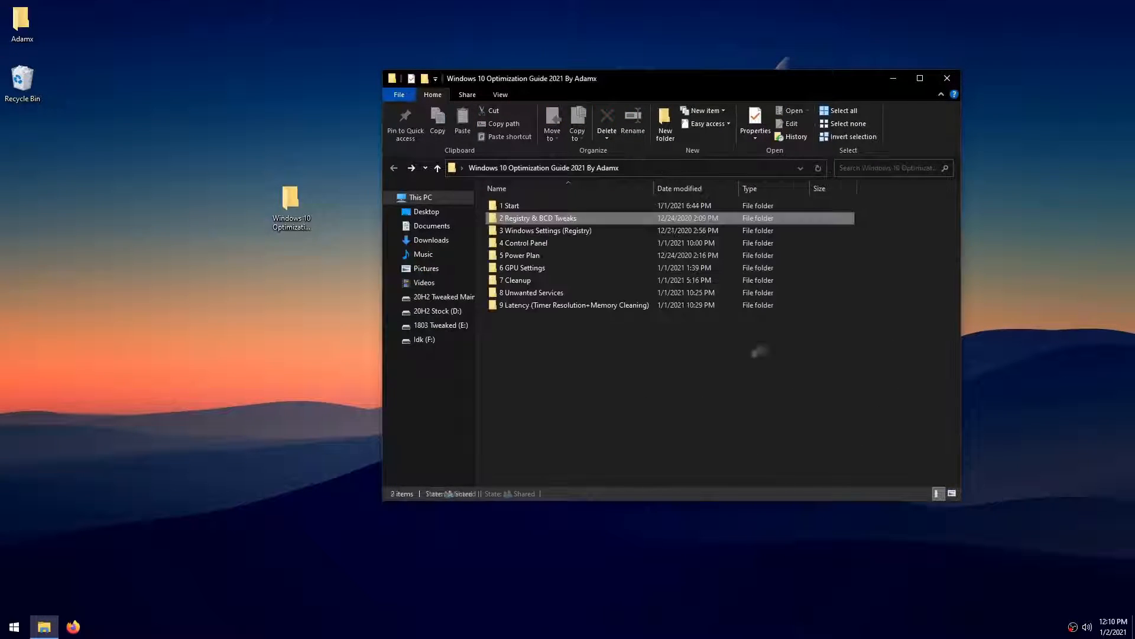
double_click(537, 232)
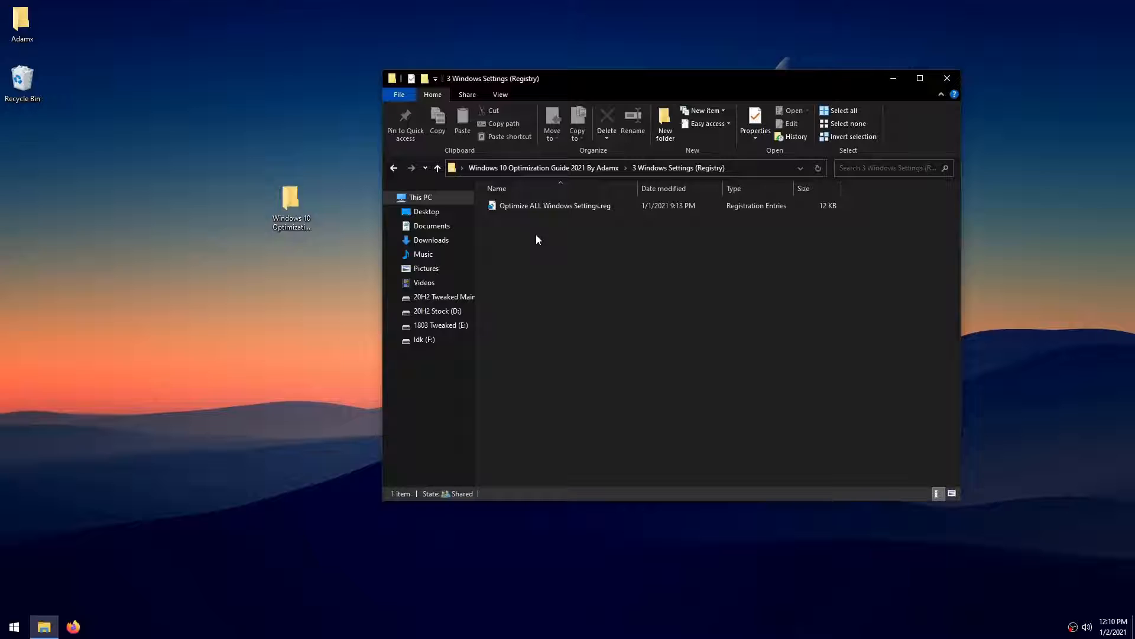
drag(826, 327, 739, 201)
- Open Optimize ALL Windows Settings.reg in Notepad++ and examine the sections for account syncing and personalization transparency
right_click(14, 627)
click(65, 524)
right_click(586, 206)
click(620, 255)
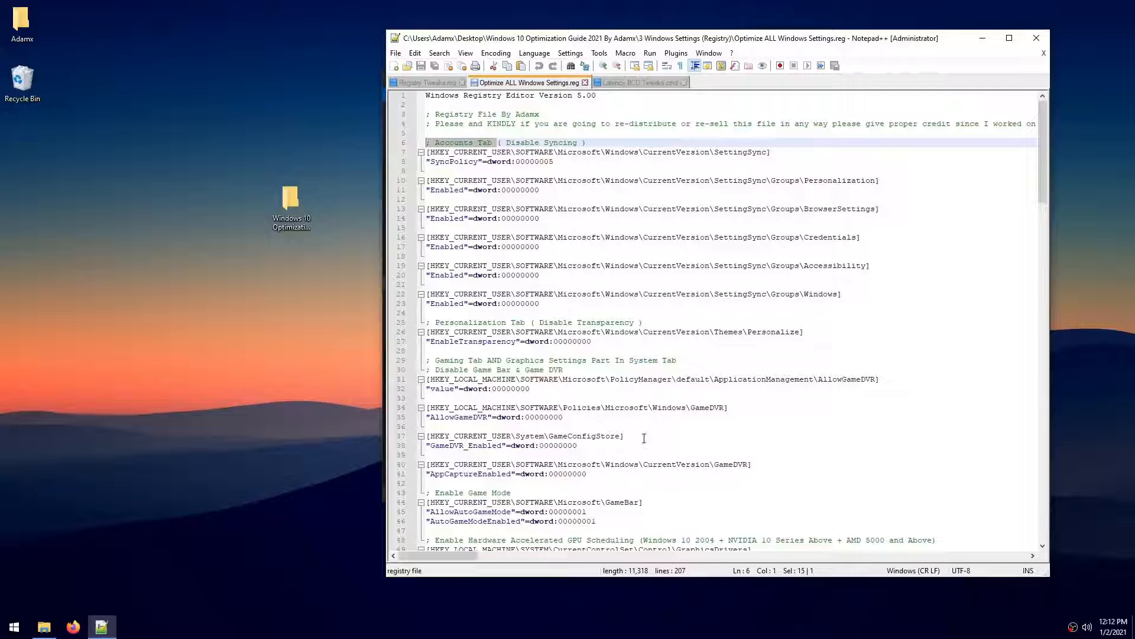
drag(604, 342, 425, 322)
drag(540, 322, 634, 323)
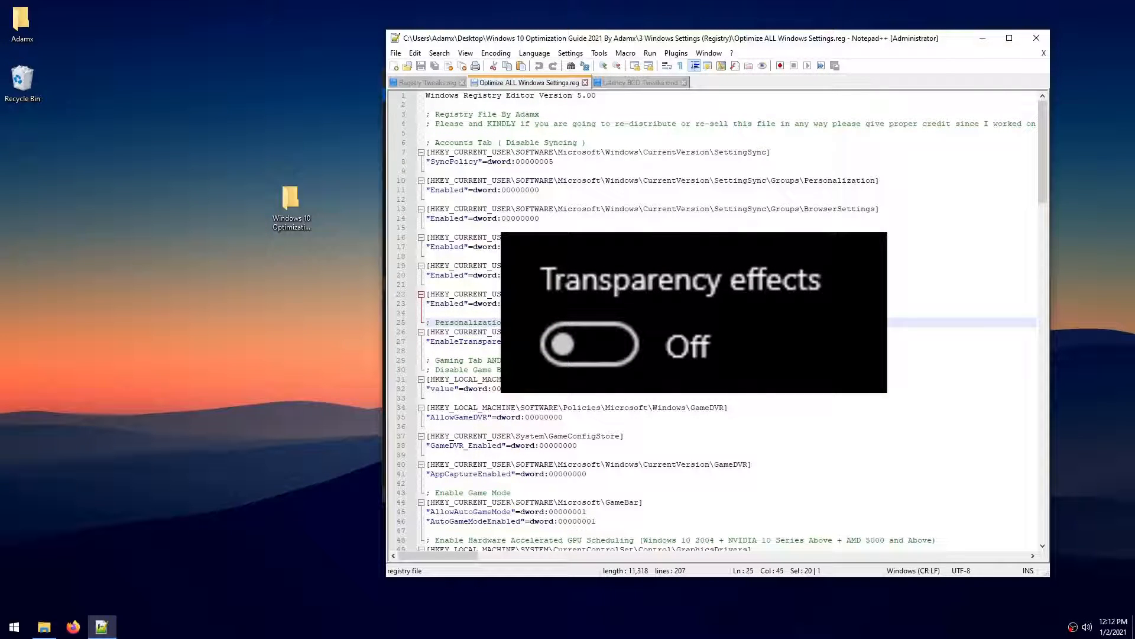